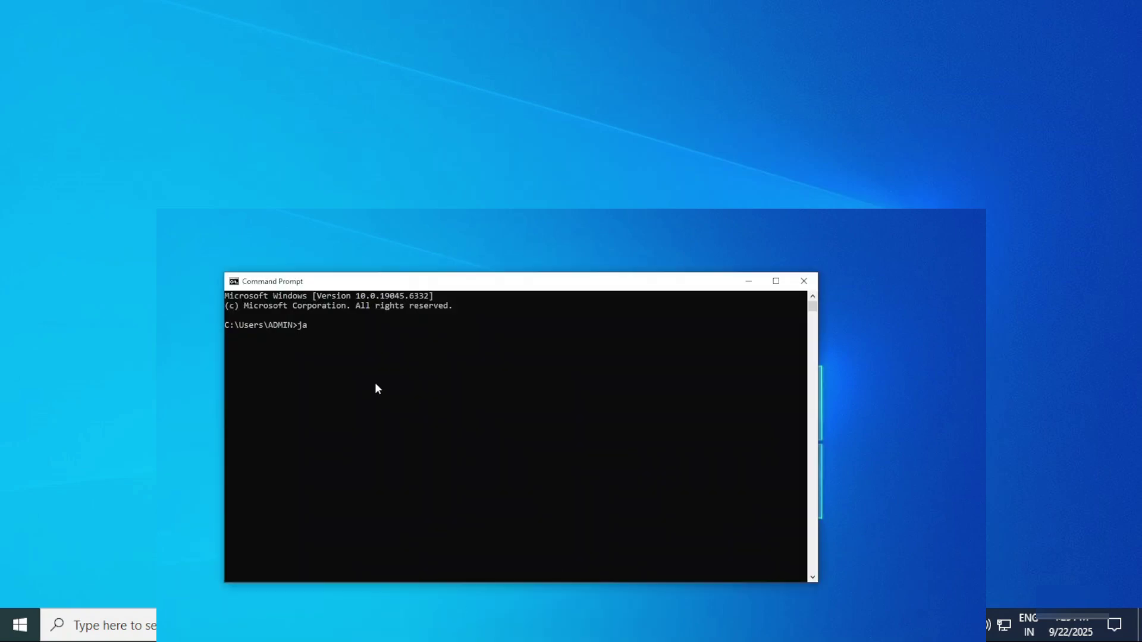
Step: Run java --version in Command Prompt to see which Java version is installed
type("va --version")
key("Return")
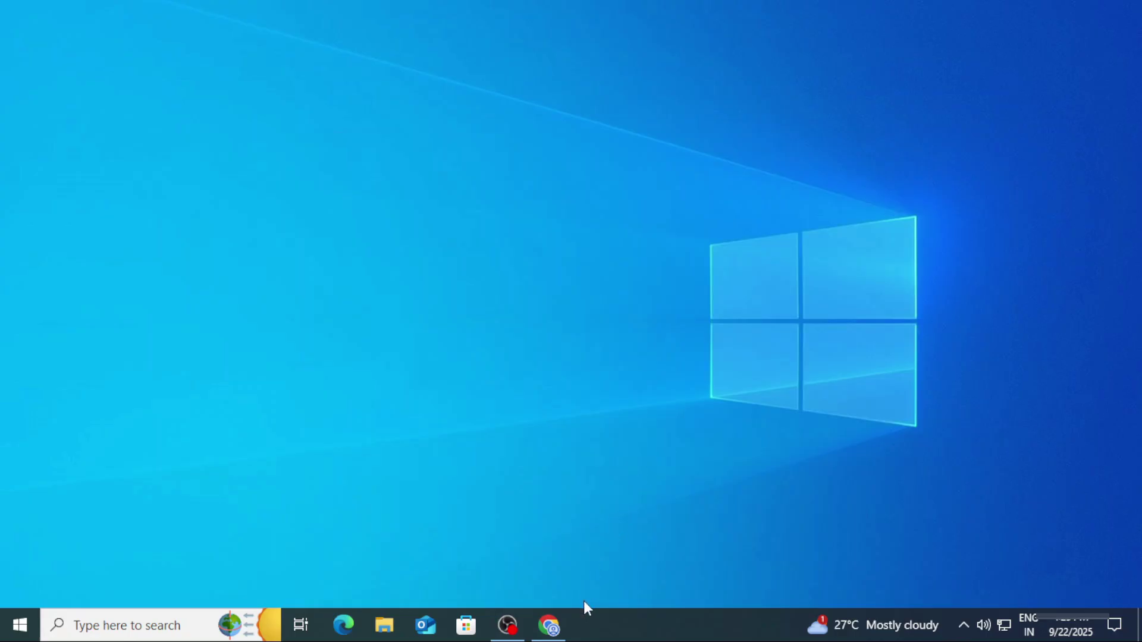
Step: In Chrome, search Google for 'jdk download' using the suggested query
left_click(548, 625)
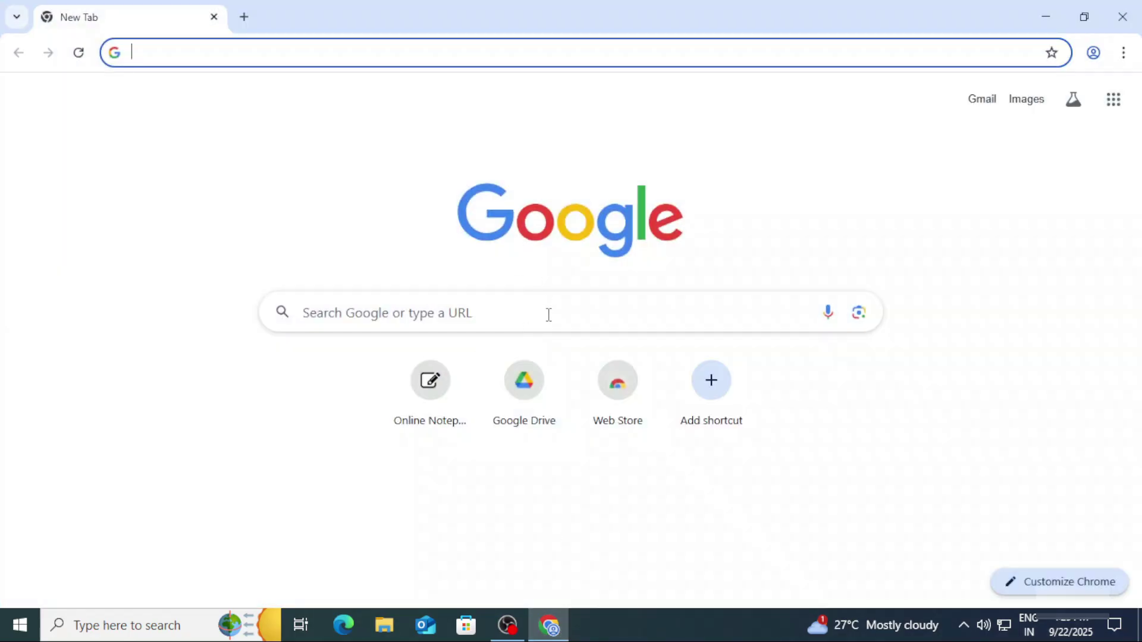
left_click(549, 315)
type("jdk")
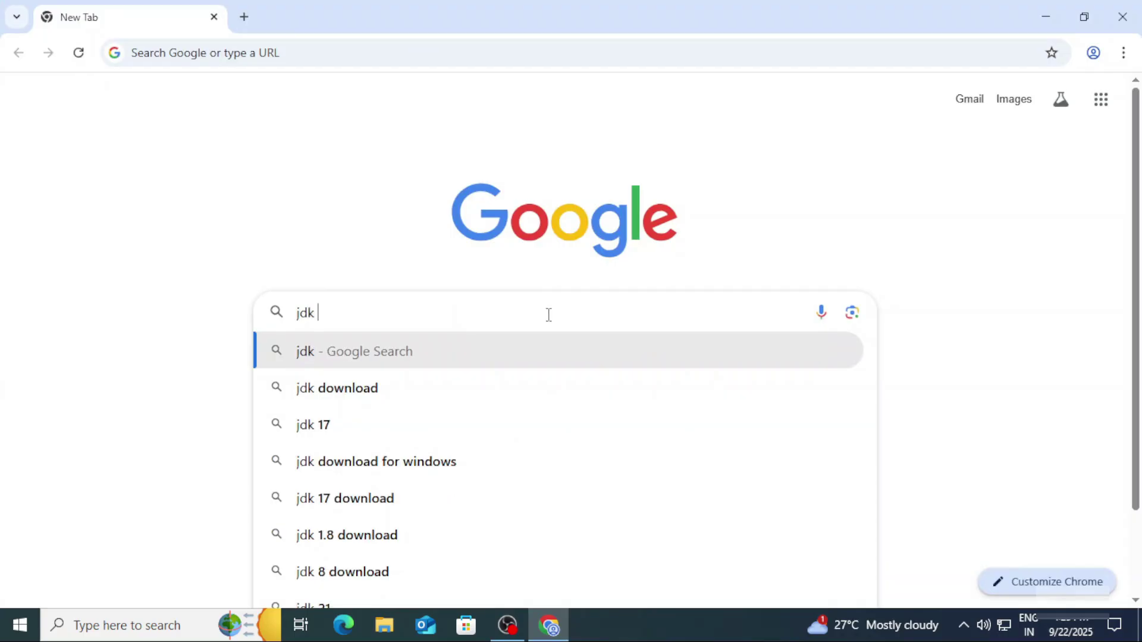
key("Down")
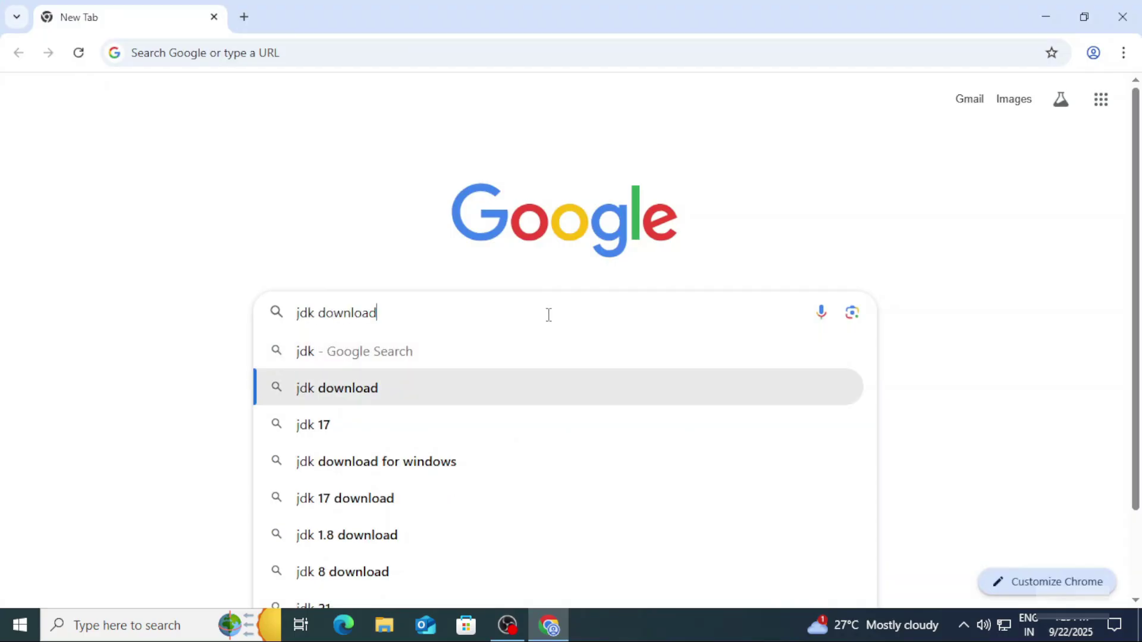
key("Return")
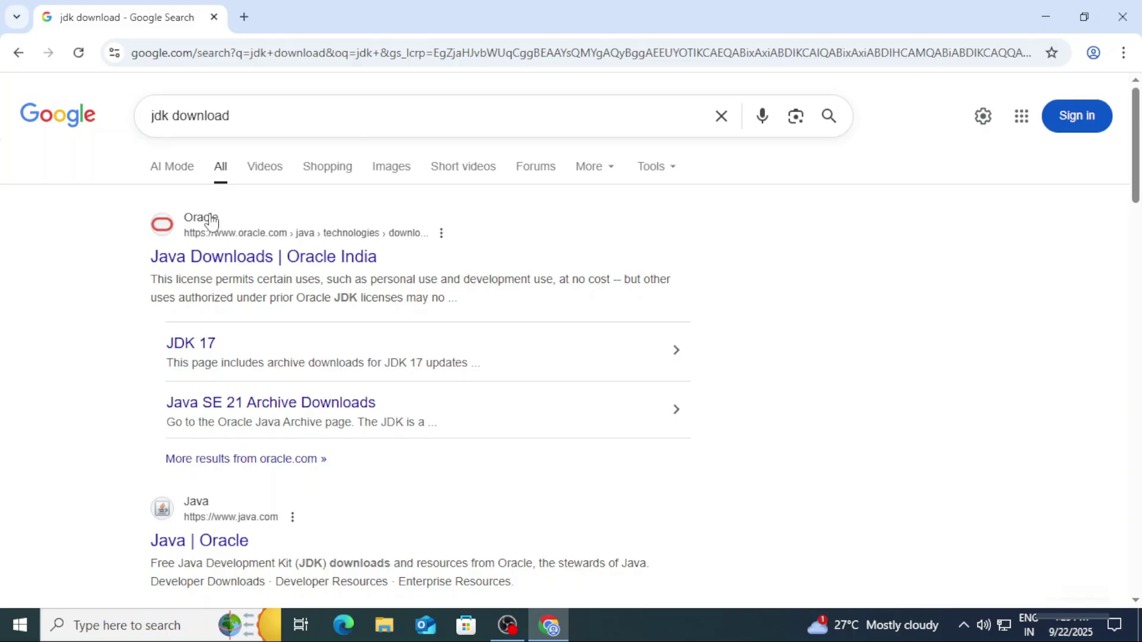
Step: Open Oracle's Java Downloads page and scroll to the Java SE Development Kit 25 section
left_click(239, 269)
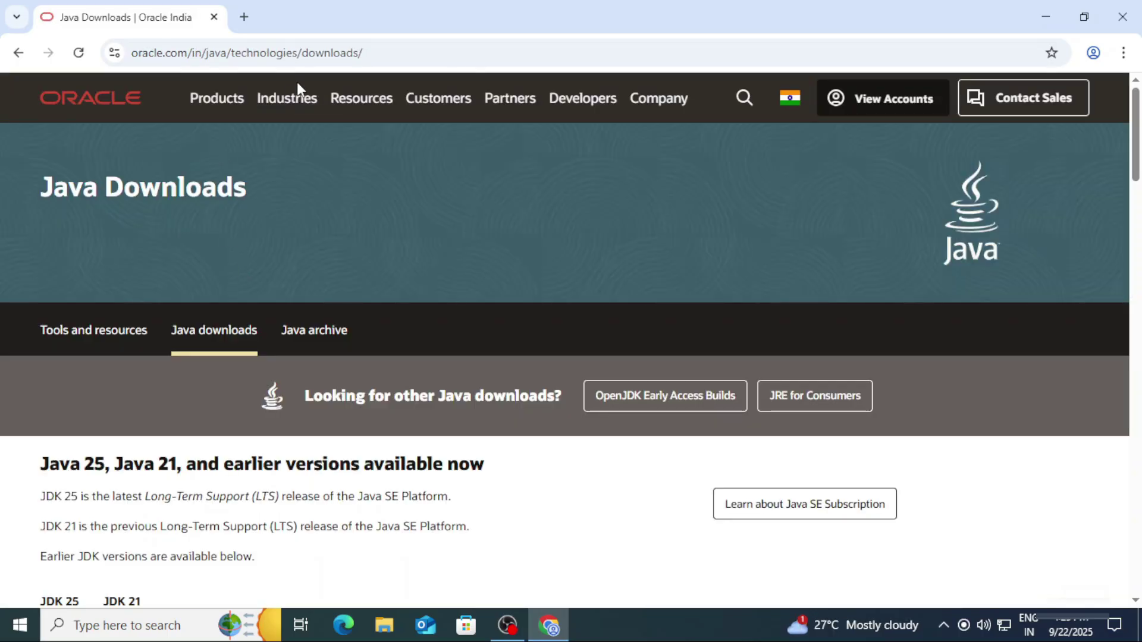
left_click_drag(255, 197, 47, 198)
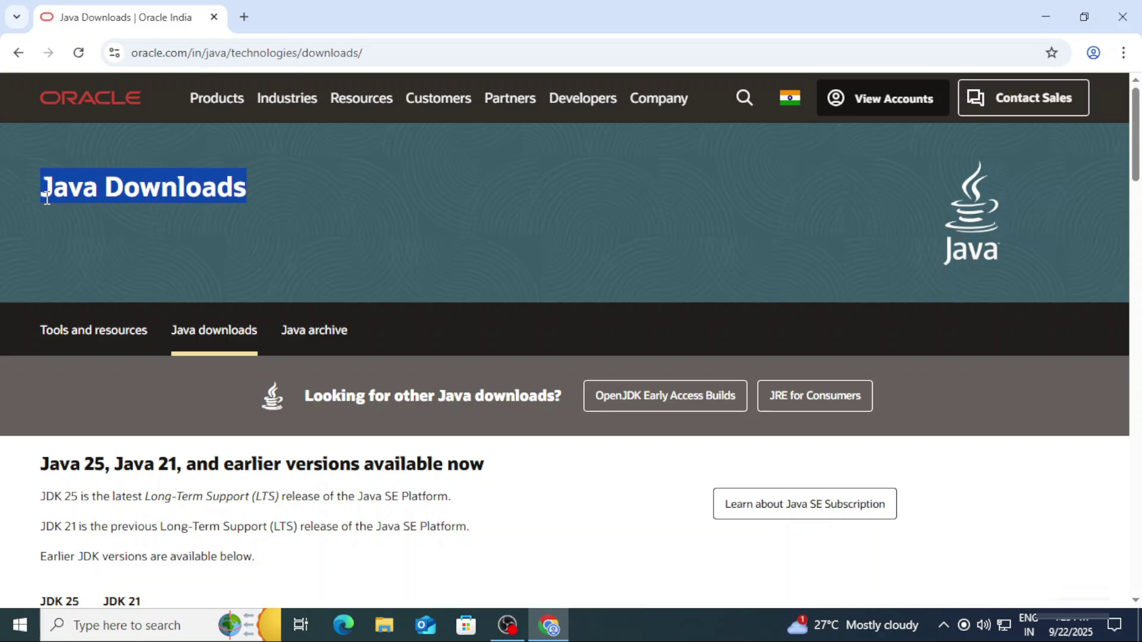
scroll(144, 372, "down", 5)
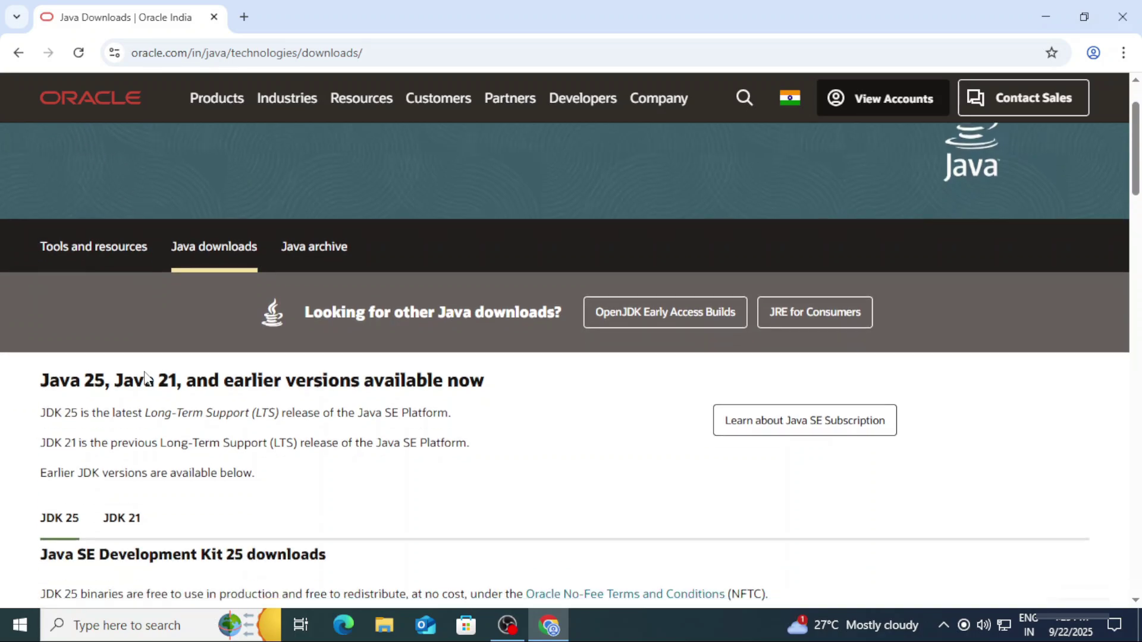
left_click_drag(51, 208, 580, 219)
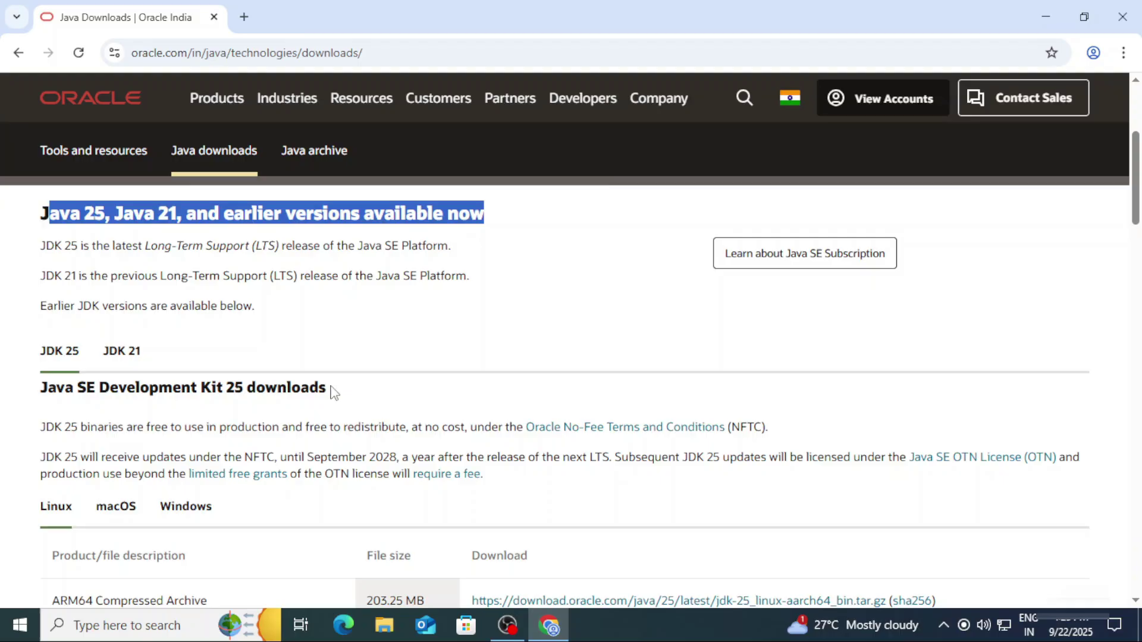
left_click_drag(340, 385, 16, 393)
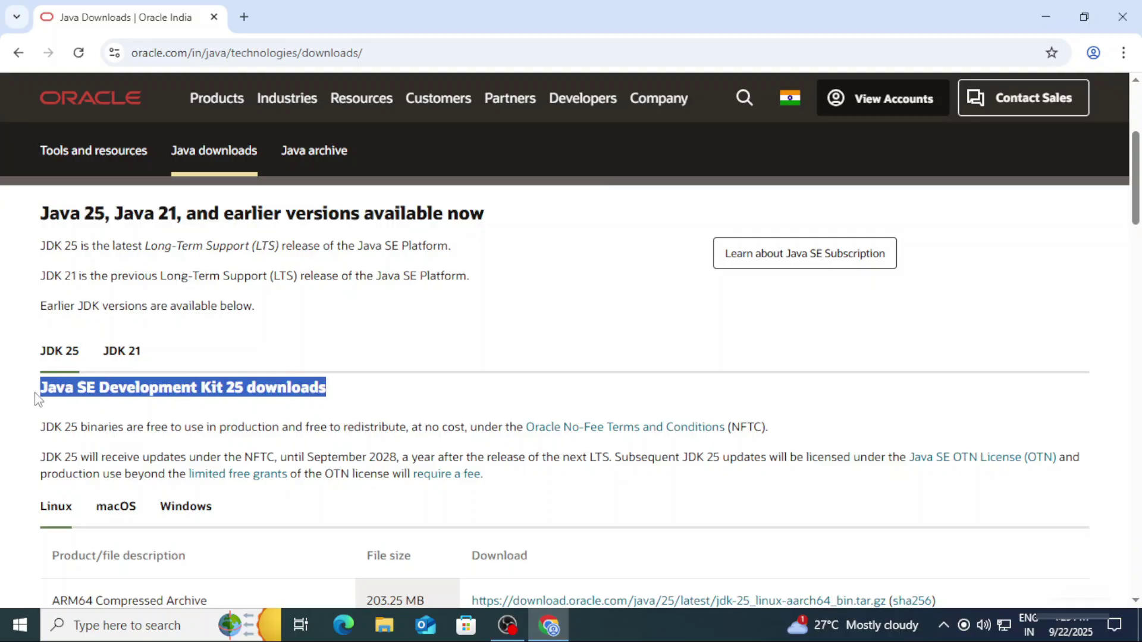
left_click(39, 397)
Step: Download jdk-25_windows-x64_bin.msi from the JDK 25 Windows downloads list
scroll(38, 397, "down", 1)
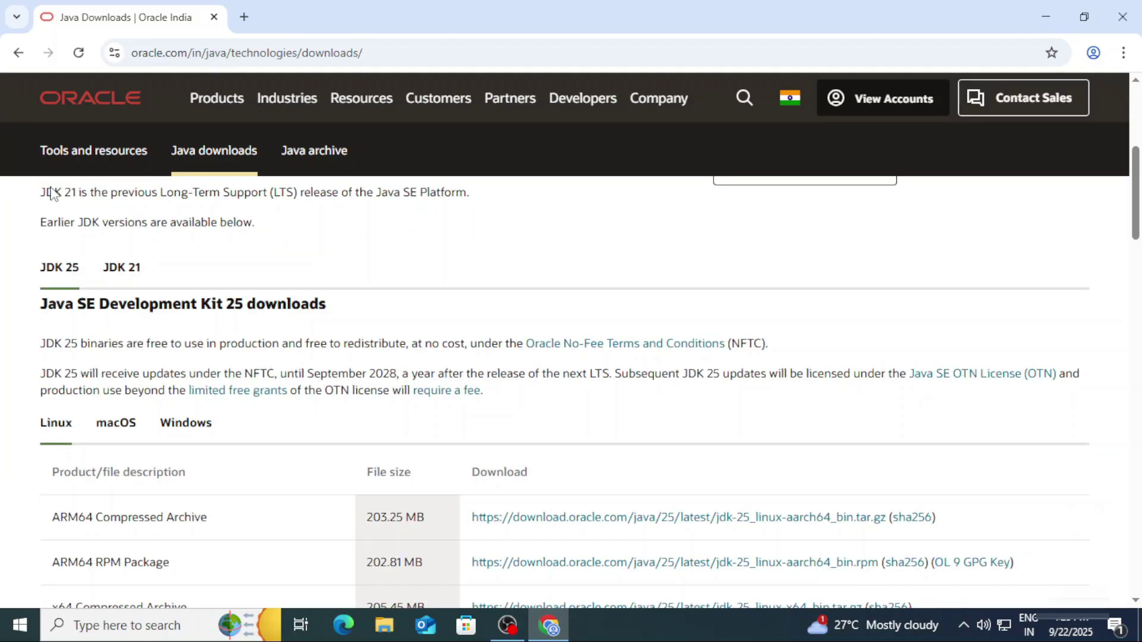
left_click(185, 424)
scroll(184, 426, "down", 2)
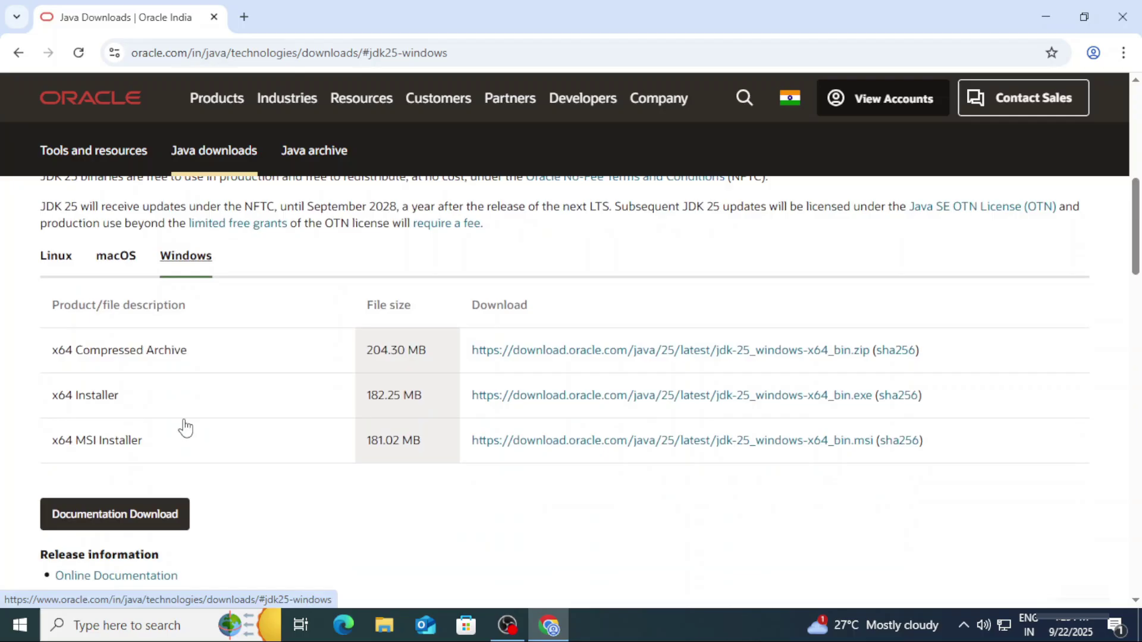
scroll(184, 366, "down", 1)
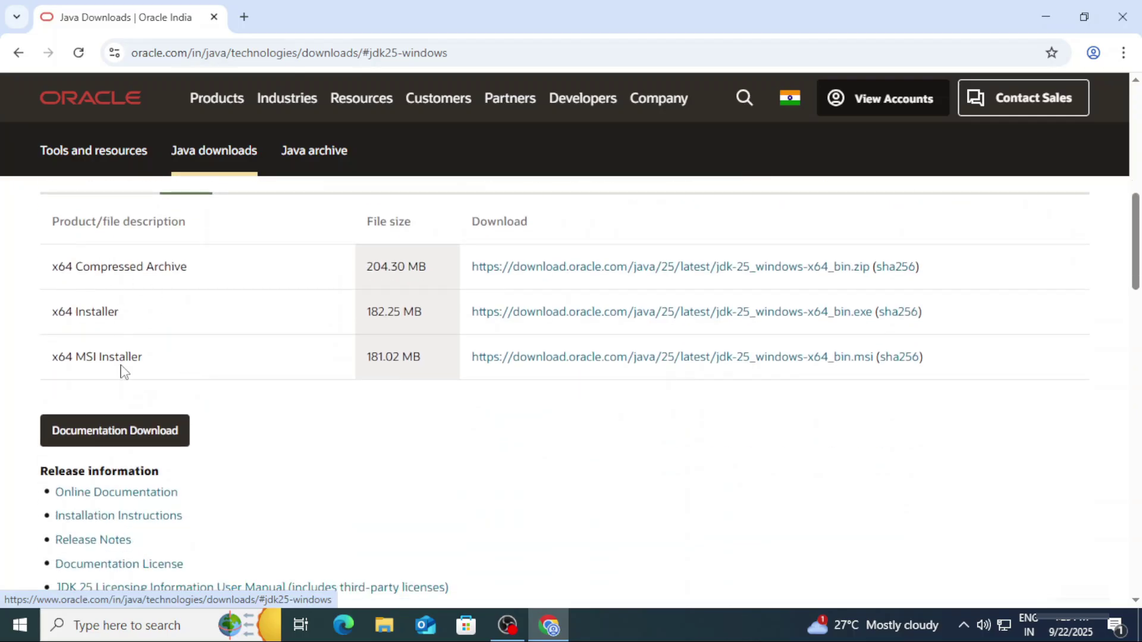
left_click_drag(53, 357, 184, 357)
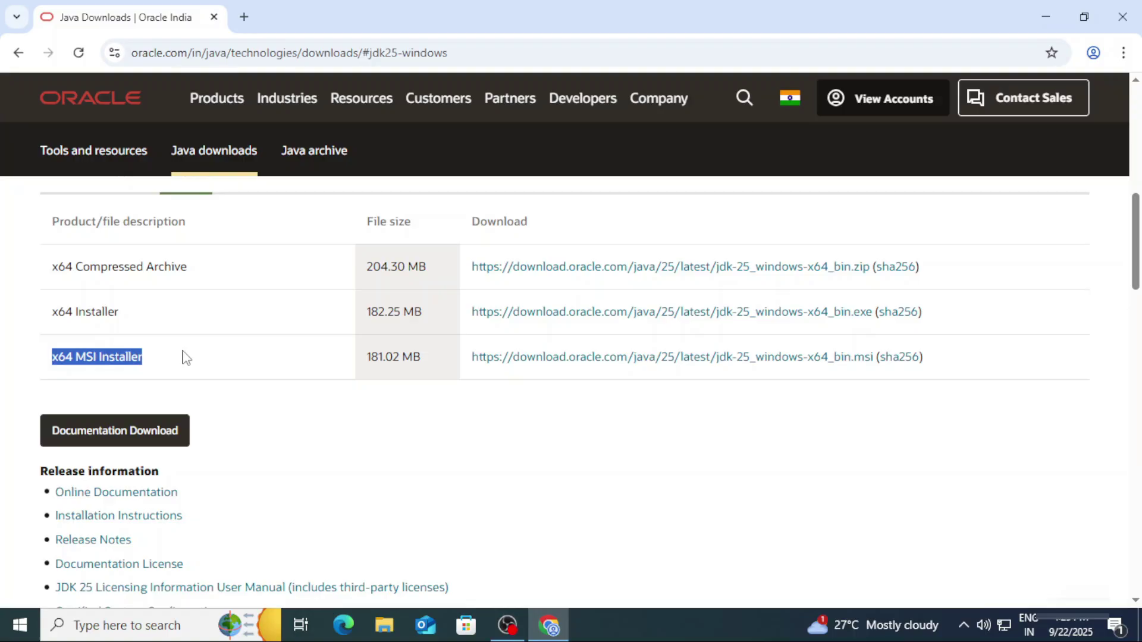
left_click(545, 368)
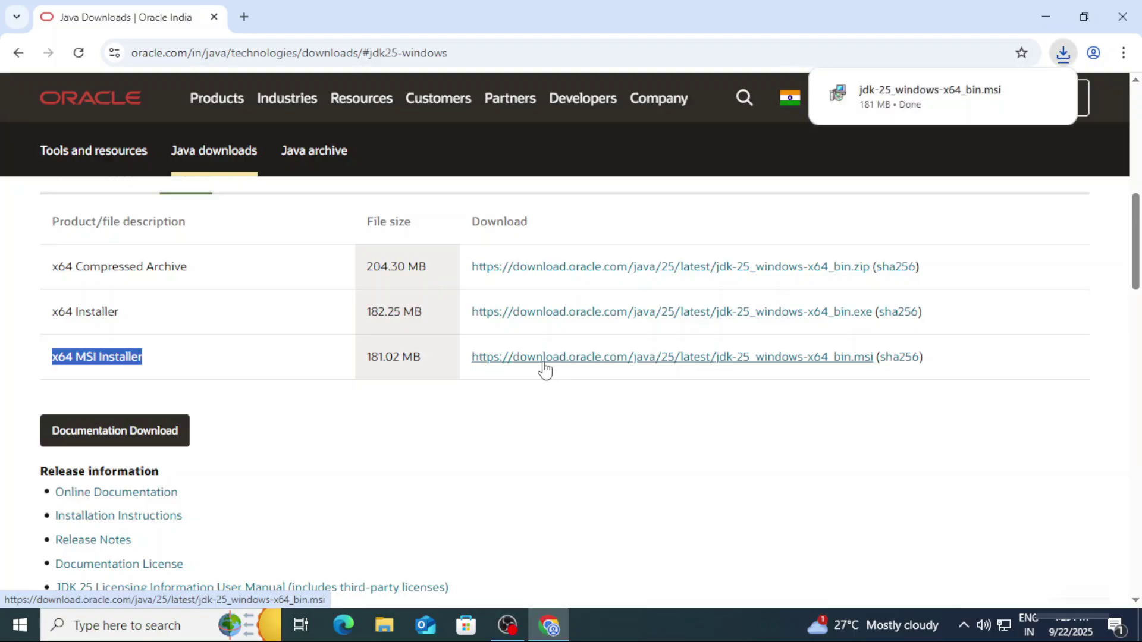
Step: Run the JDK 25 MSI and install it into the default C:\Program Files\Java\jdk-25\ folder
left_click(958, 102)
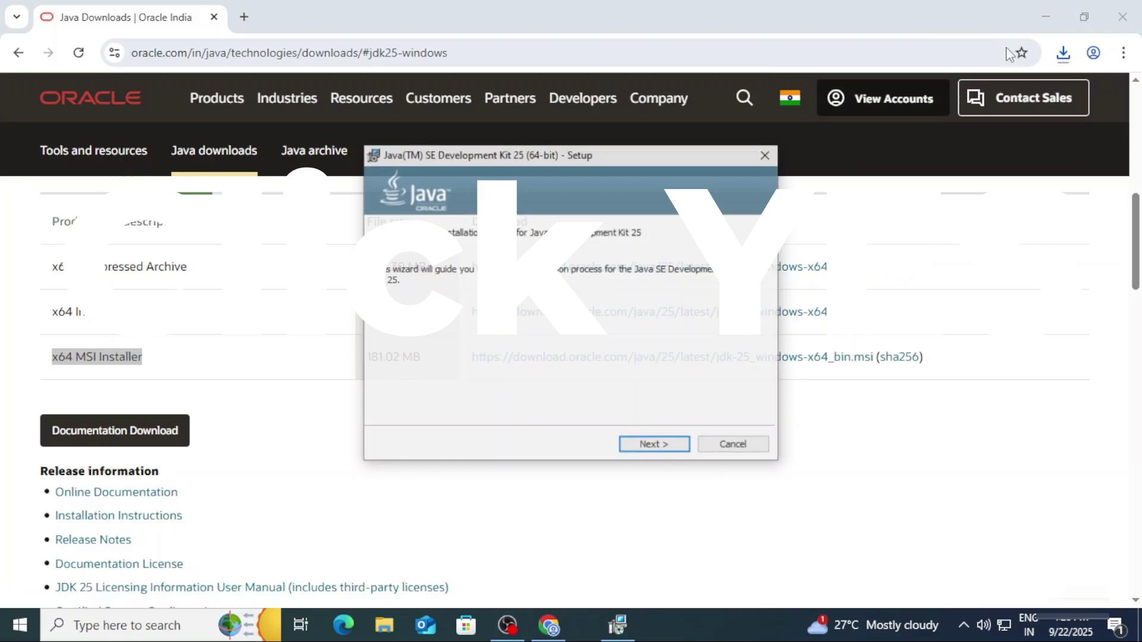
left_click(1041, 18)
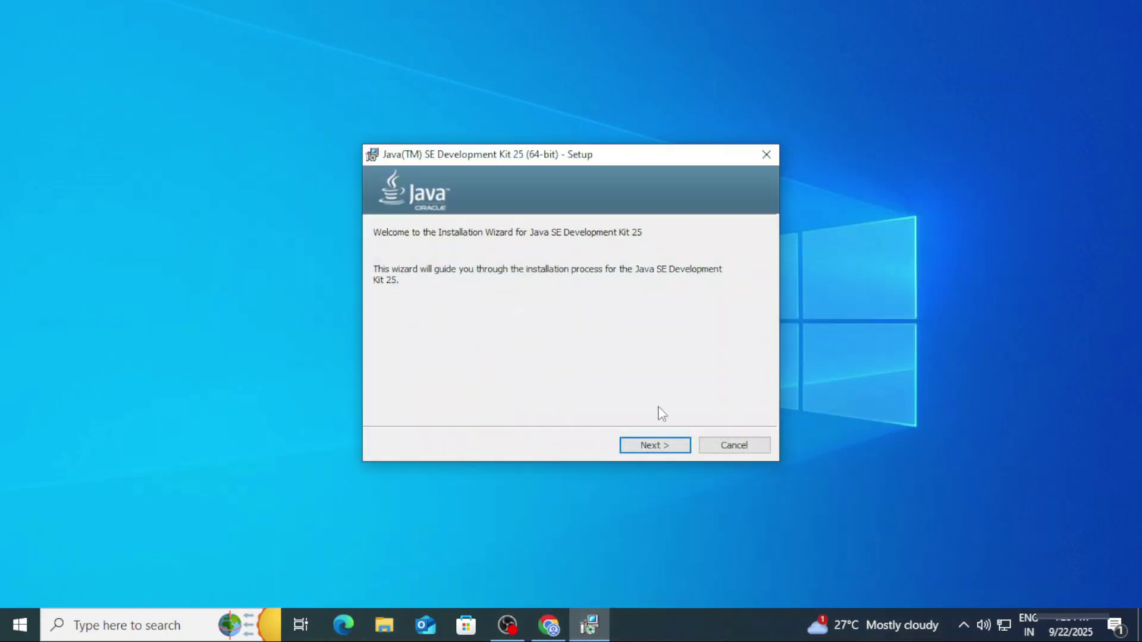
left_click(665, 447)
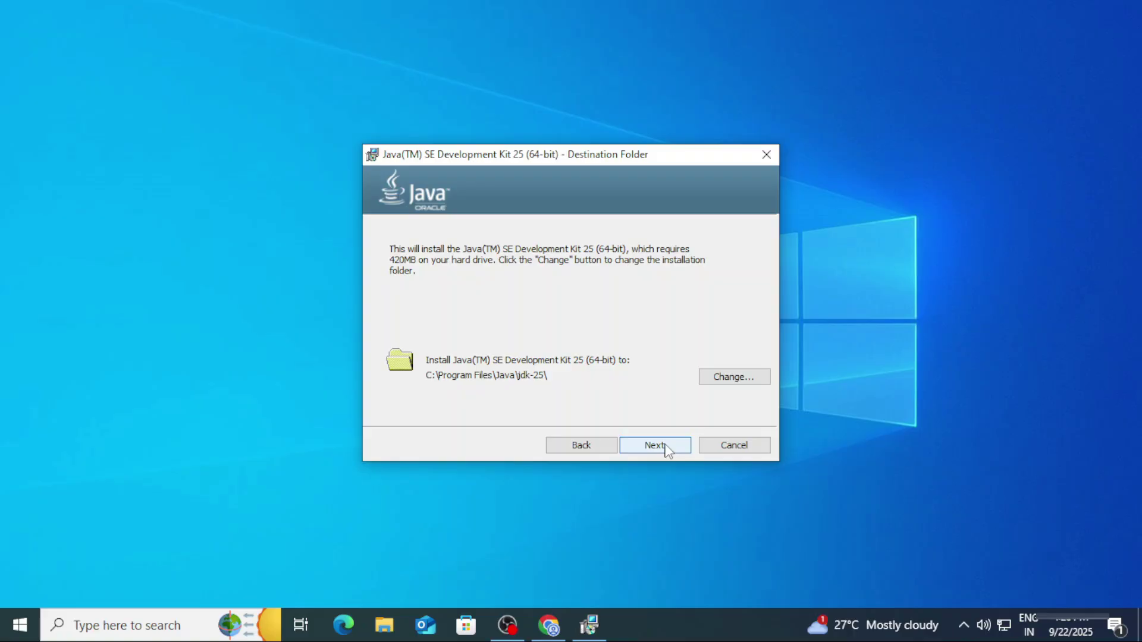
left_click(655, 445)
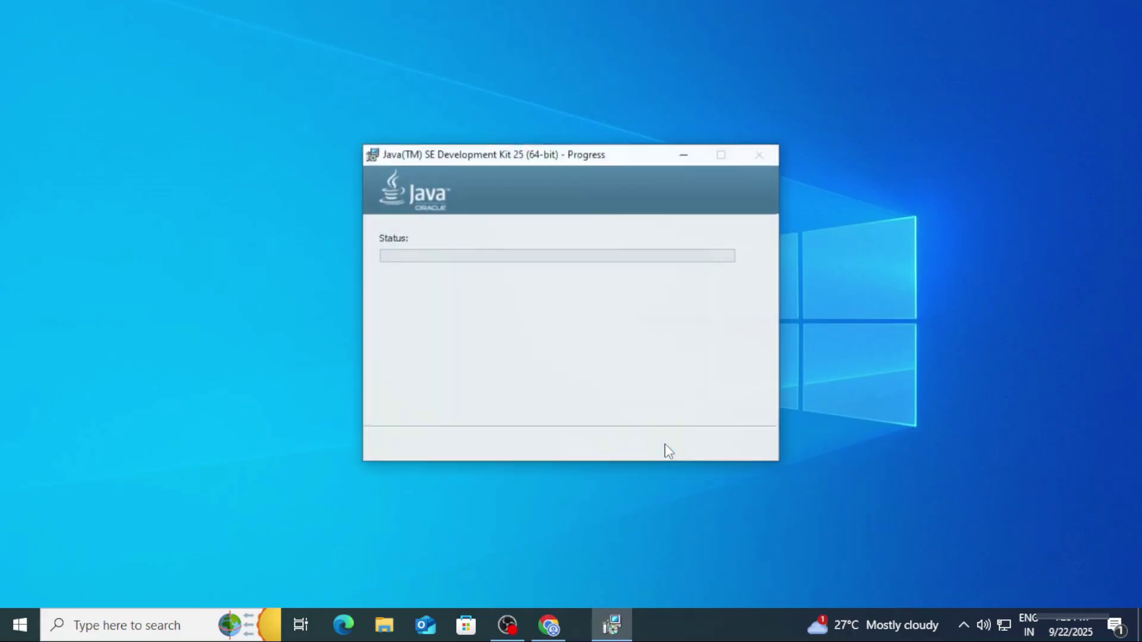
left_click(528, 443)
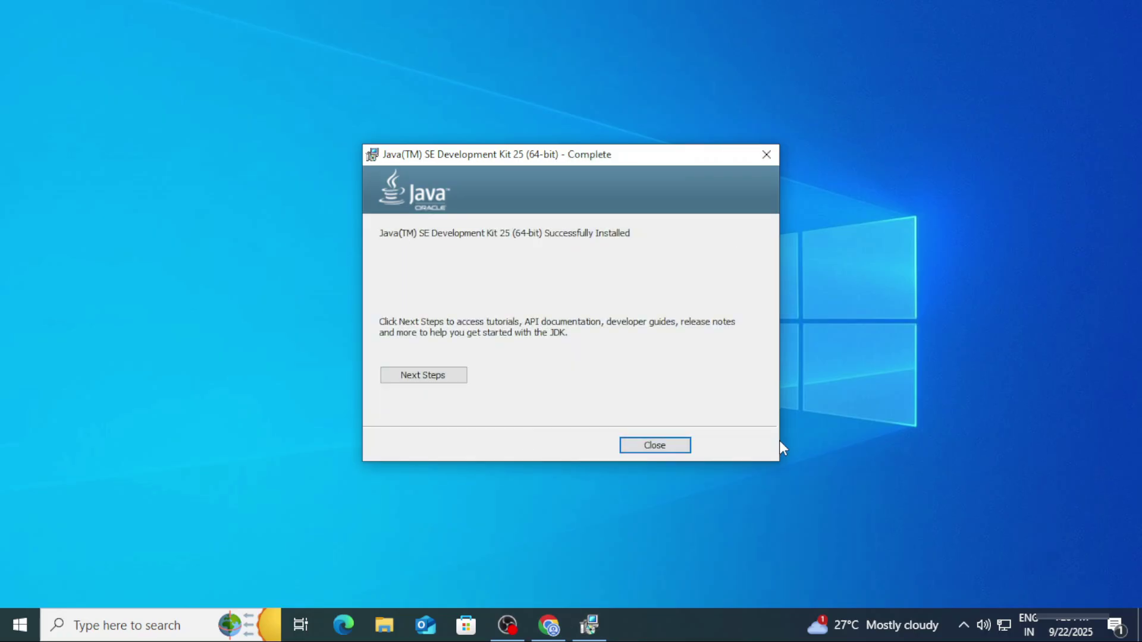
left_click(655, 447)
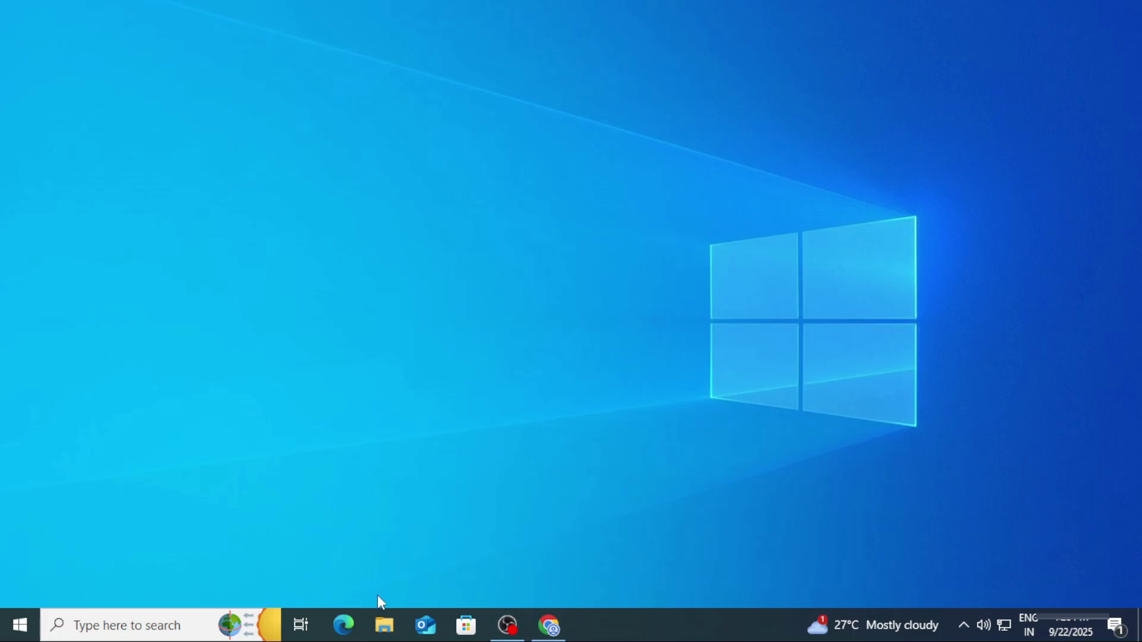
Step: Browse to C:\Program Files\Java\jdk-25\bin in File Explorer and copy its path
left_click(382, 621)
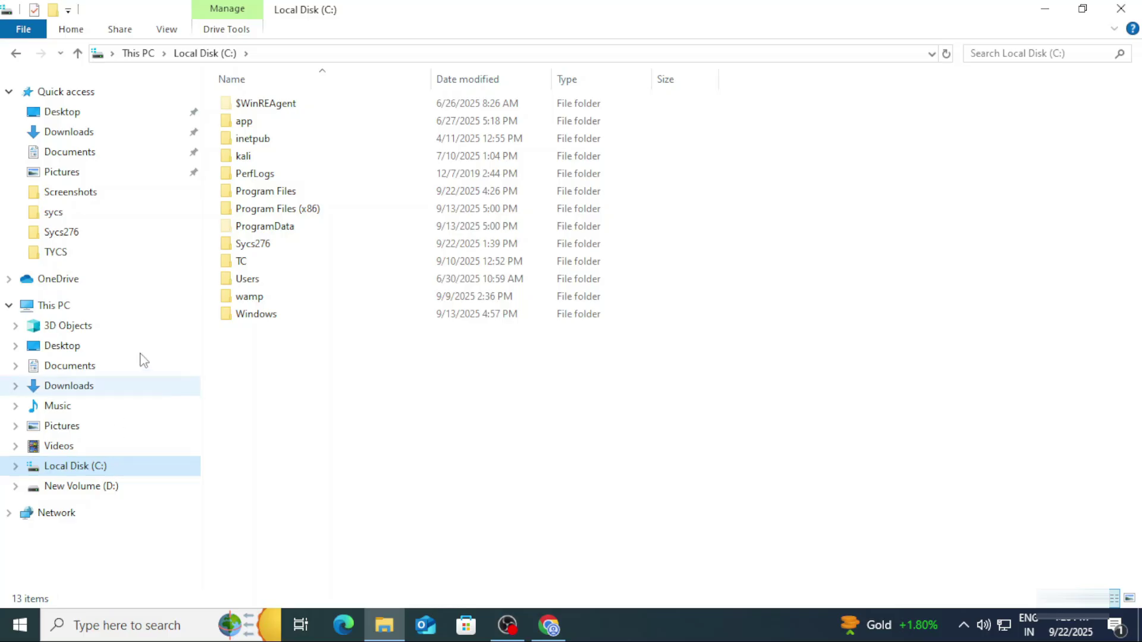
double_click(264, 196)
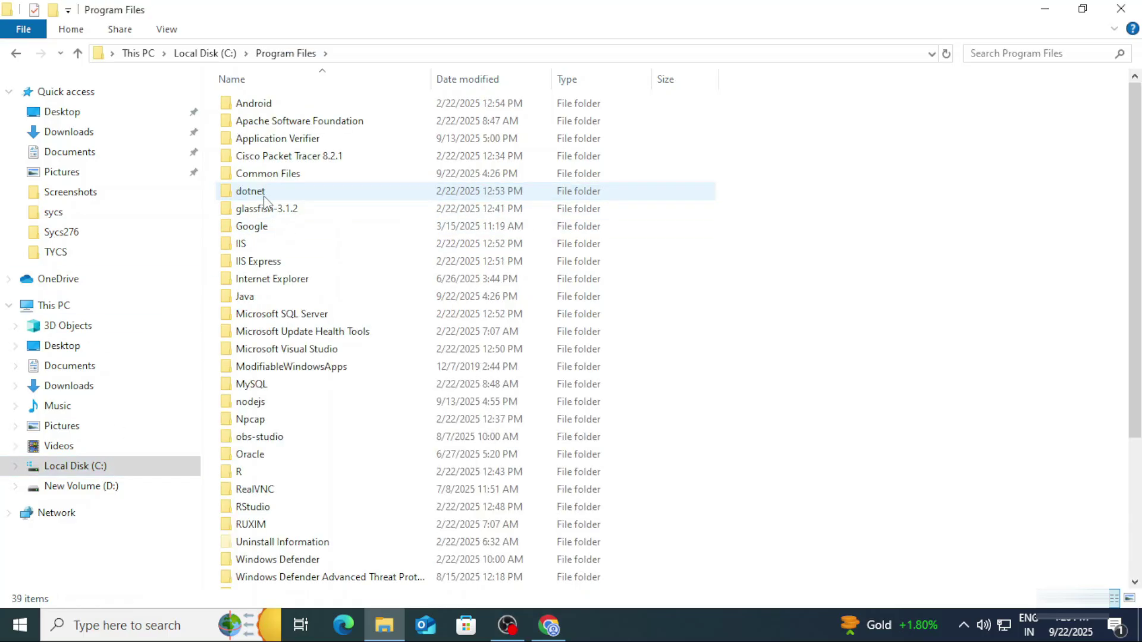
double_click(262, 297)
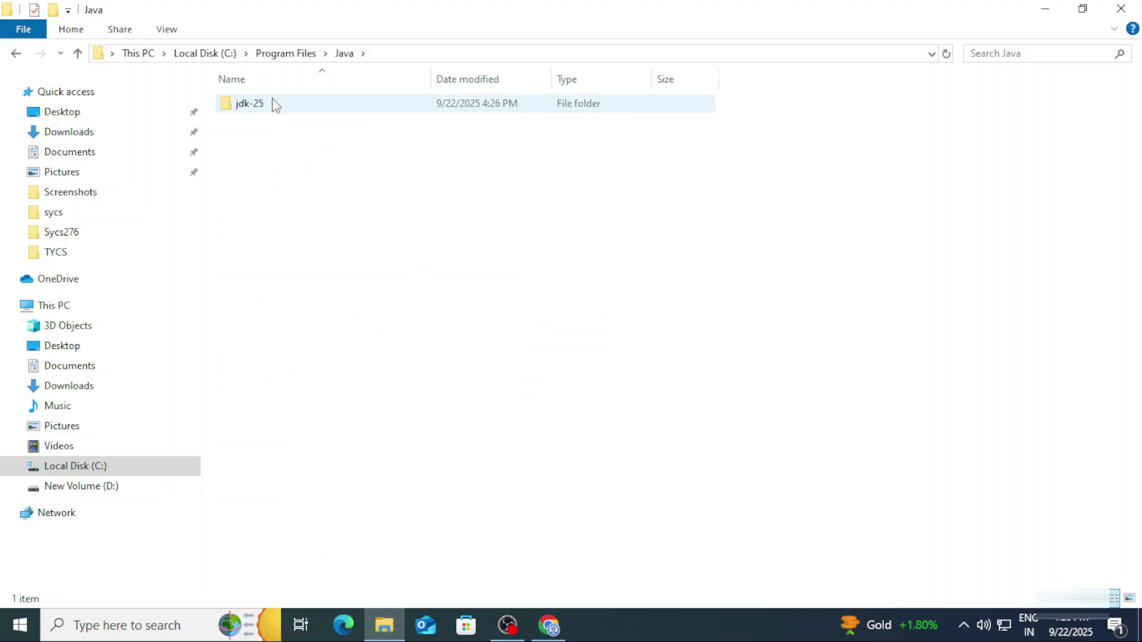
double_click(276, 104)
double_click(244, 103)
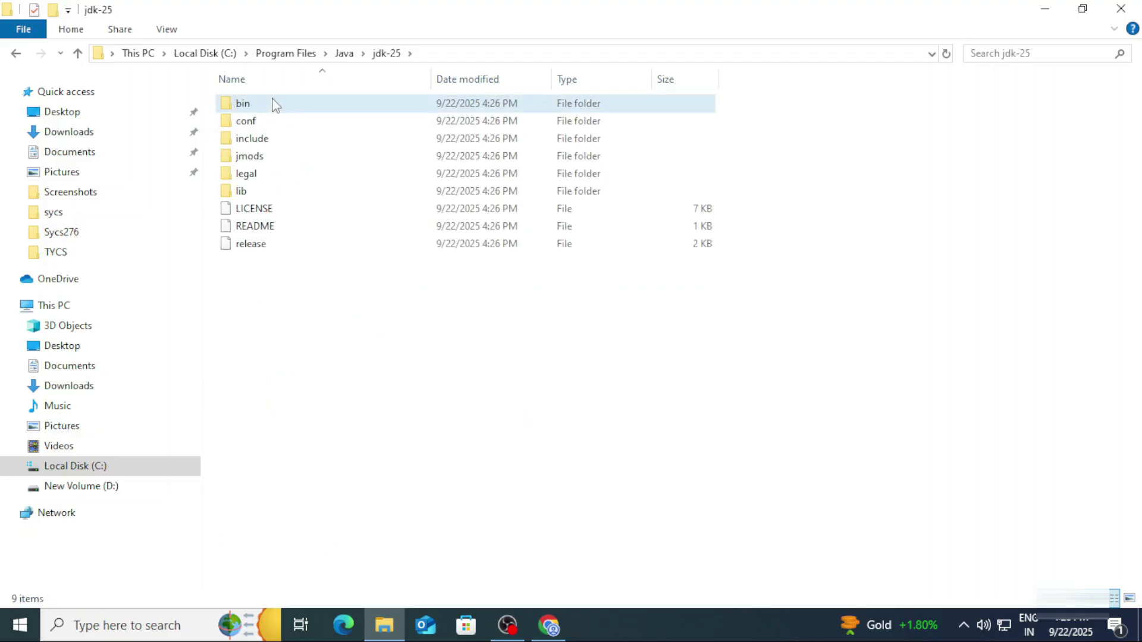
left_click(570, 55)
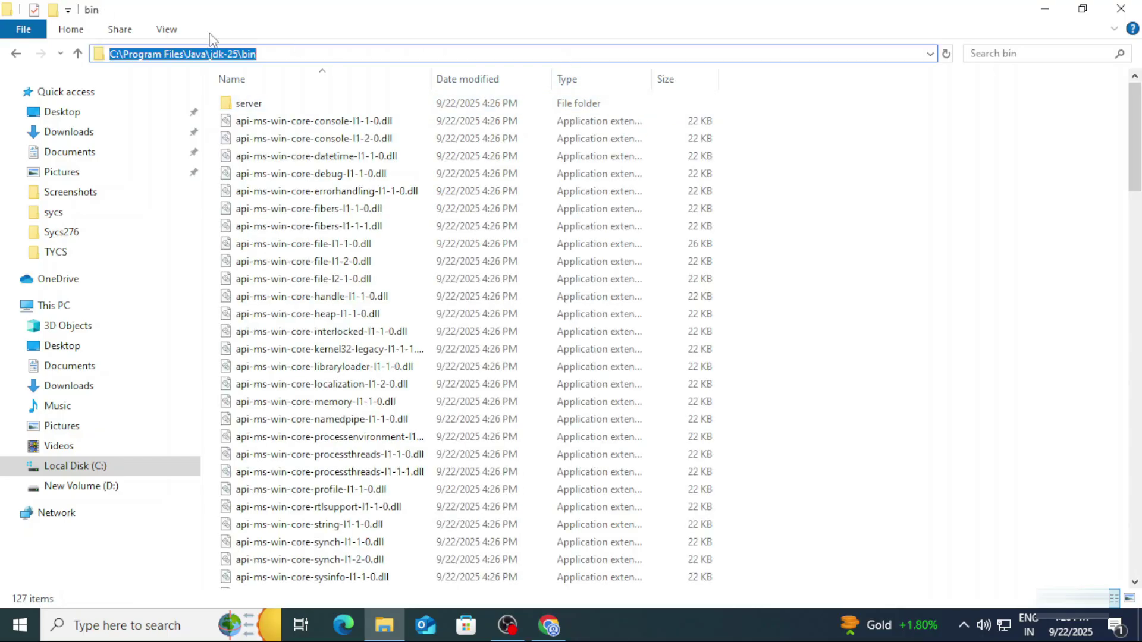
right_click(217, 54)
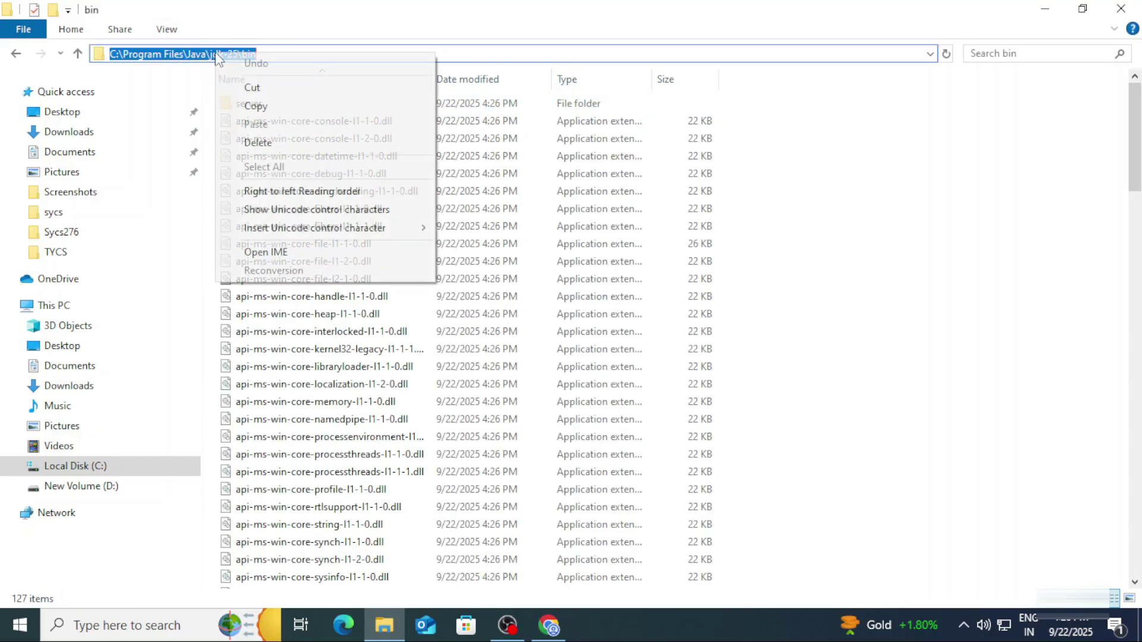
left_click(256, 106)
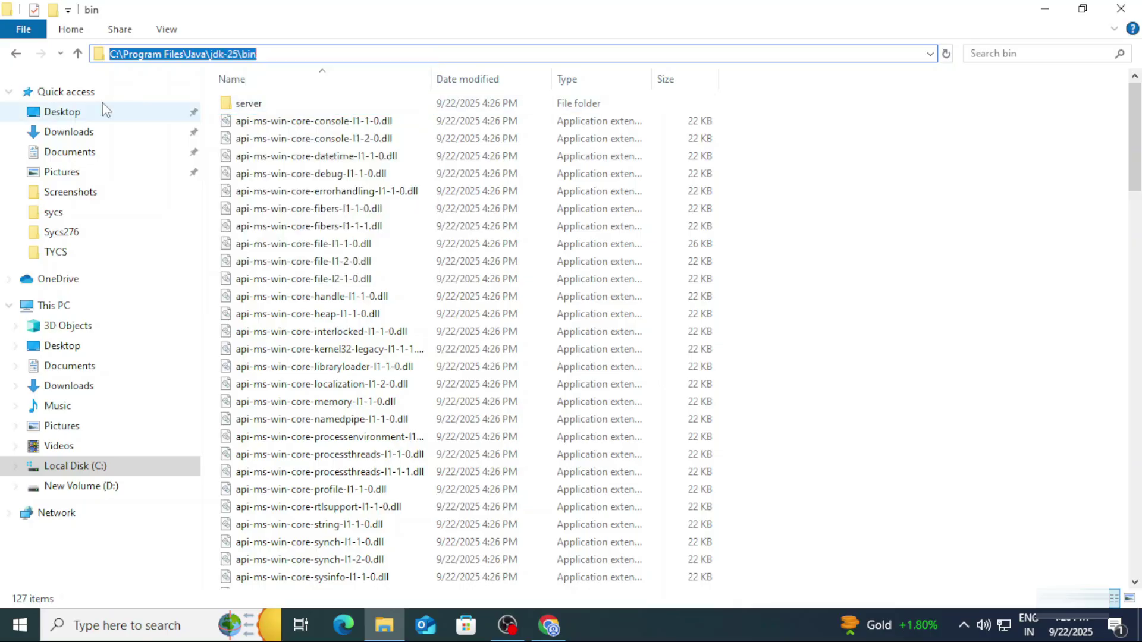
Step: Open the Environment Variables dialog through 'Edit the system environment variables' from an 'env' search
left_click(1133, 9)
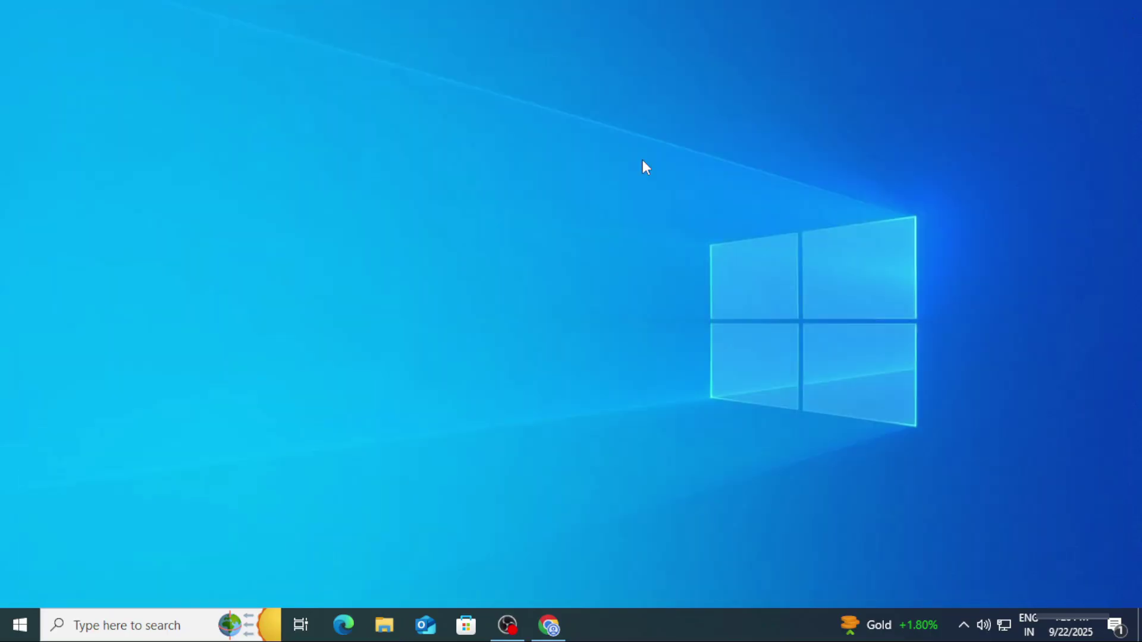
left_click(195, 636)
type("env")
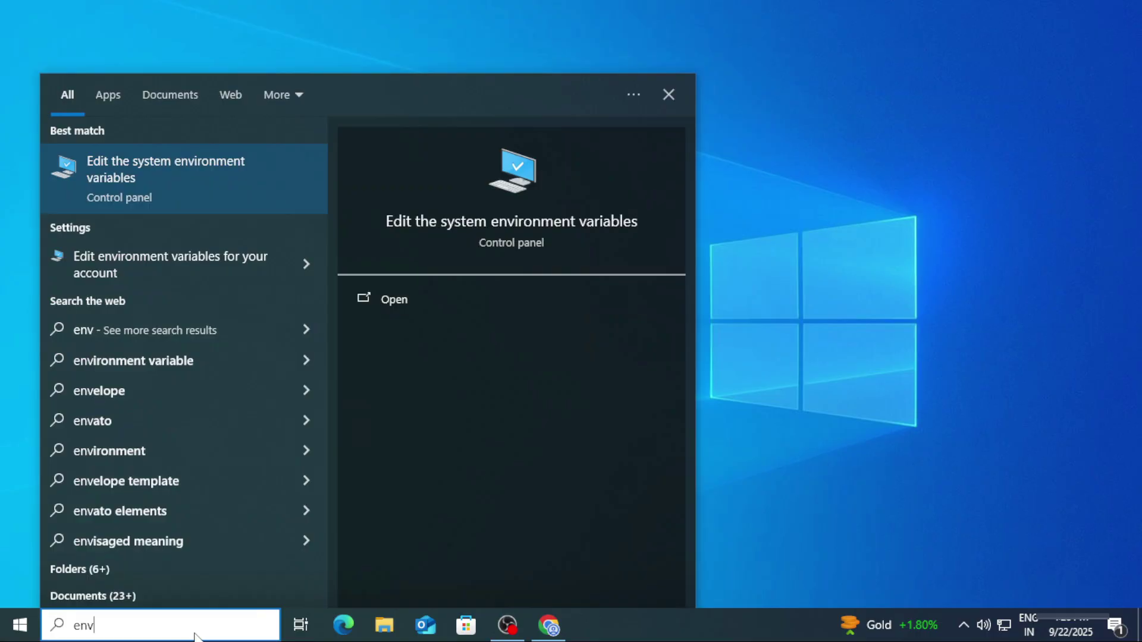
left_click(208, 182)
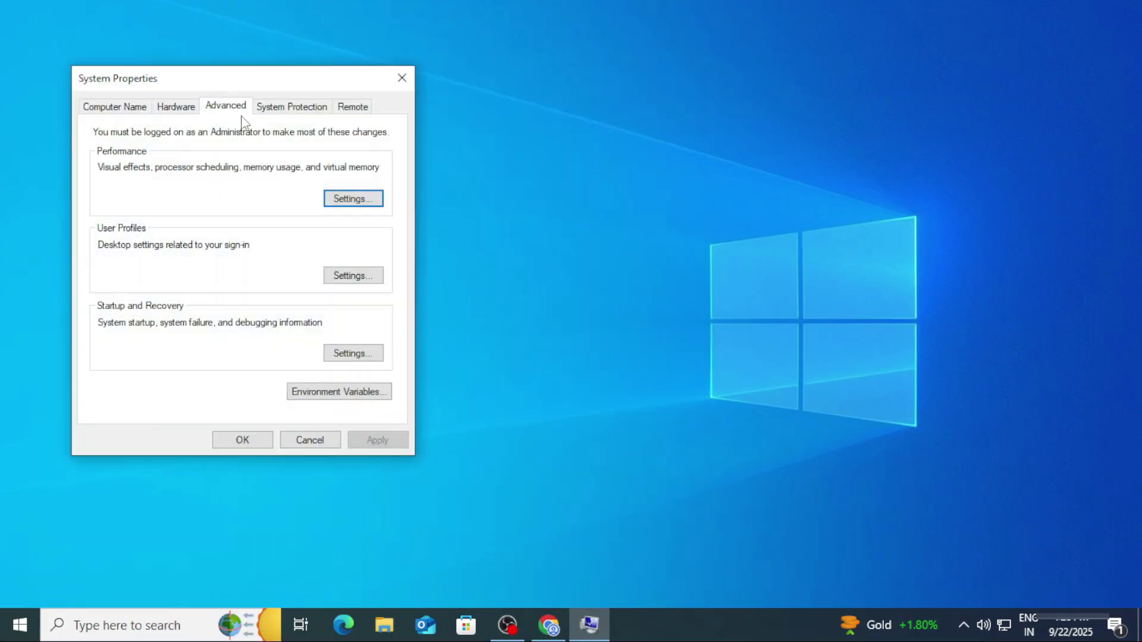
left_click(323, 396)
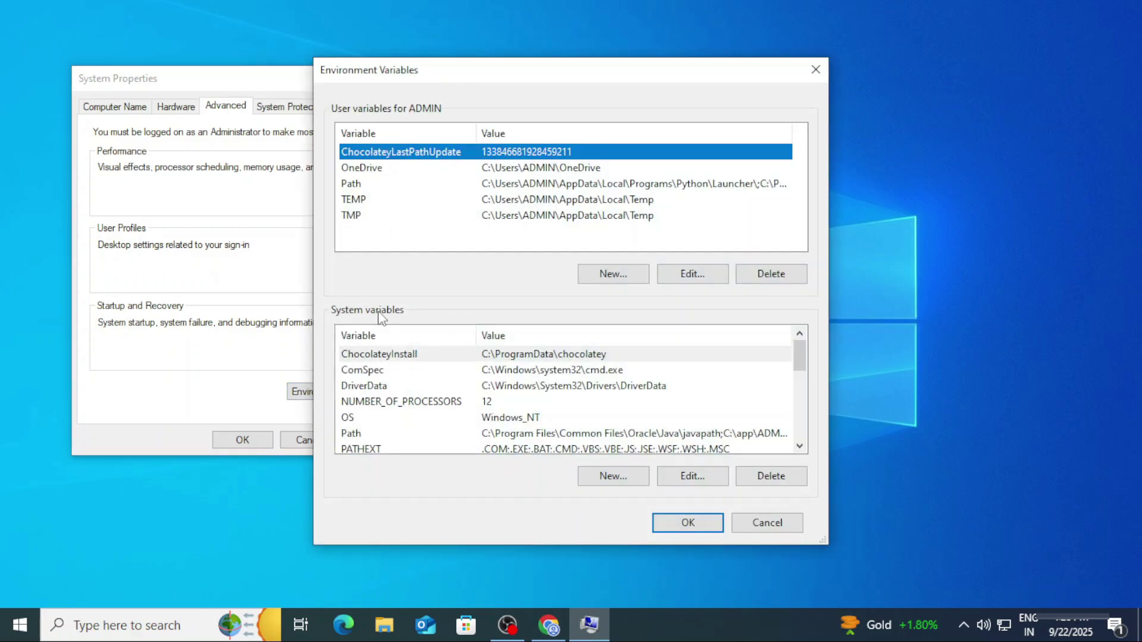
Step: Create system variable JAVA_HOME with value C:\Program Files\Java\jdk-25 from the pasted path
left_click(634, 483)
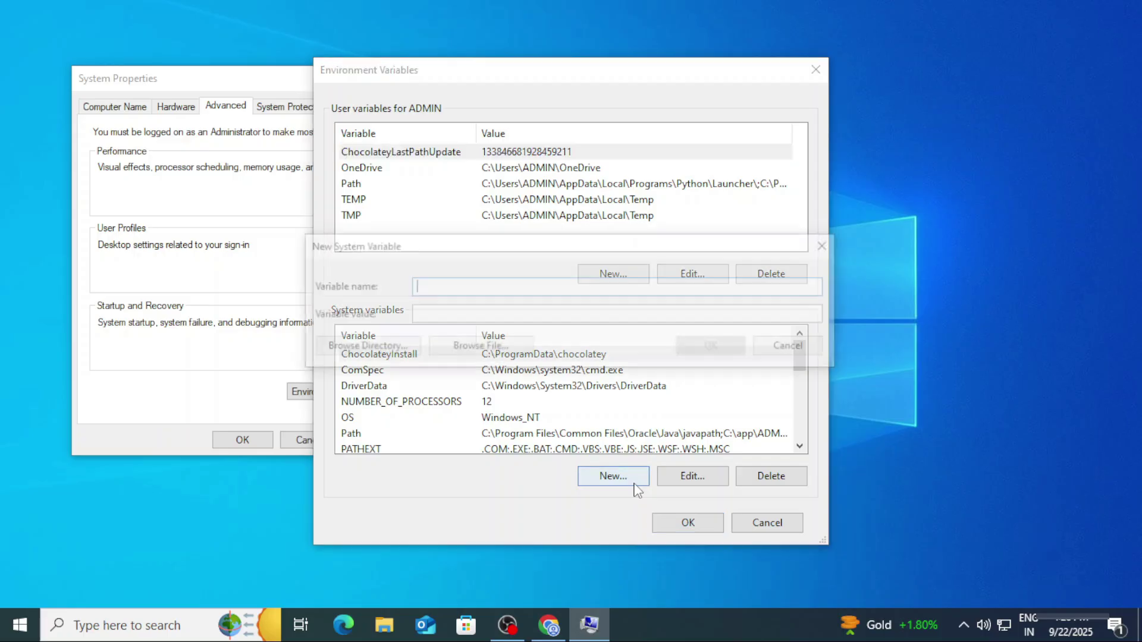
type("JAV")
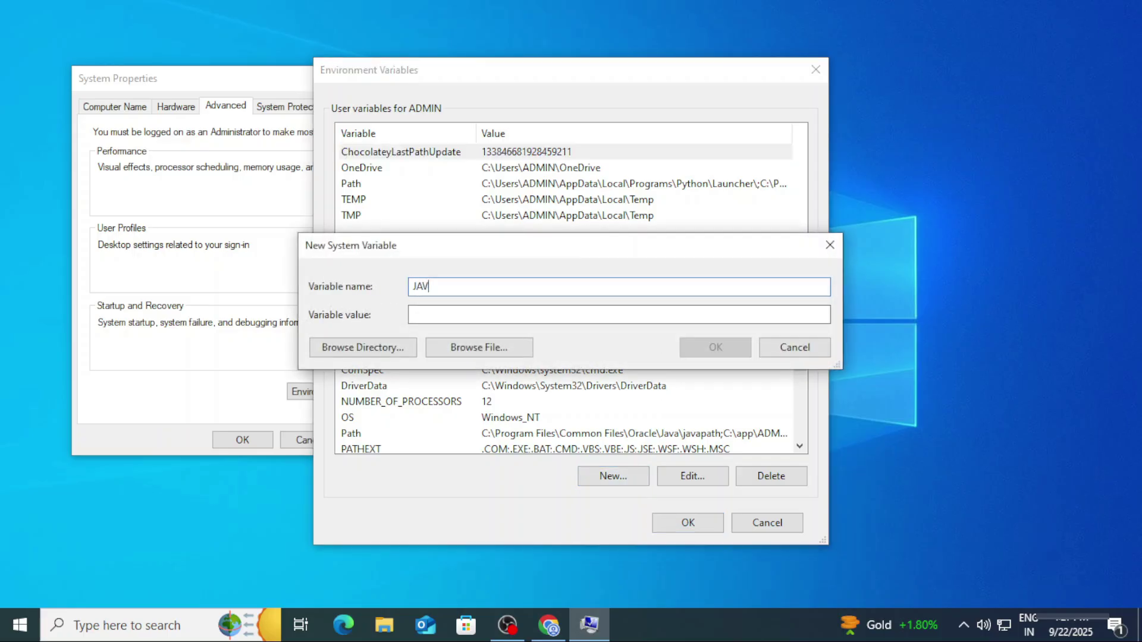
type("A_HOME")
left_click(627, 310)
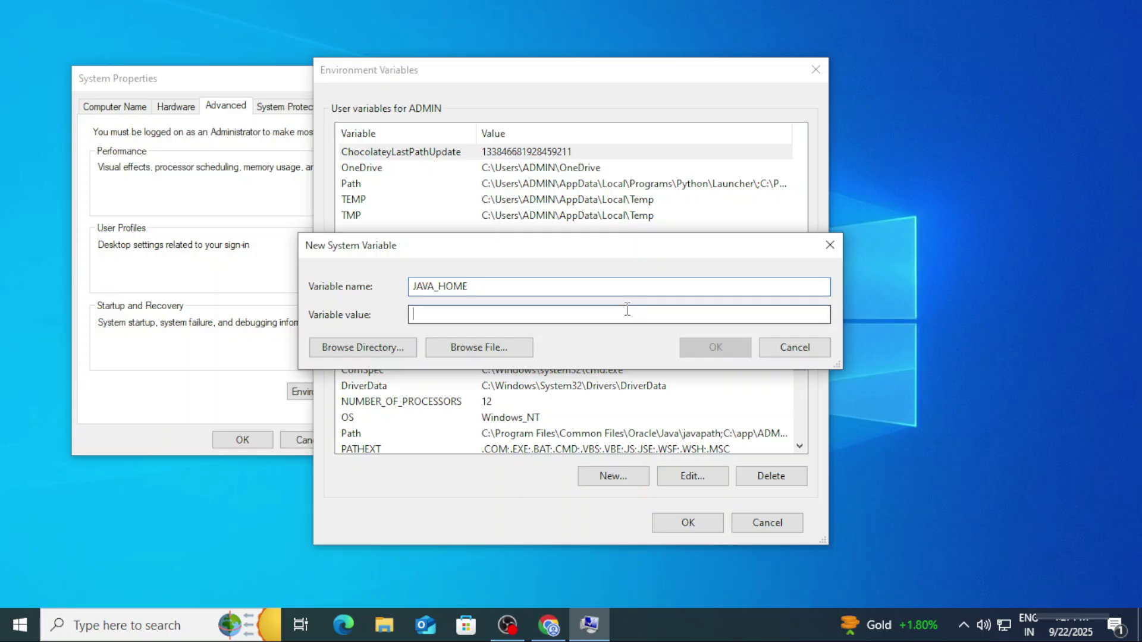
key("ctrl+v")
key("BackSpace")
key("BackSpace")
key("BackSpace")
key("BackSpace")
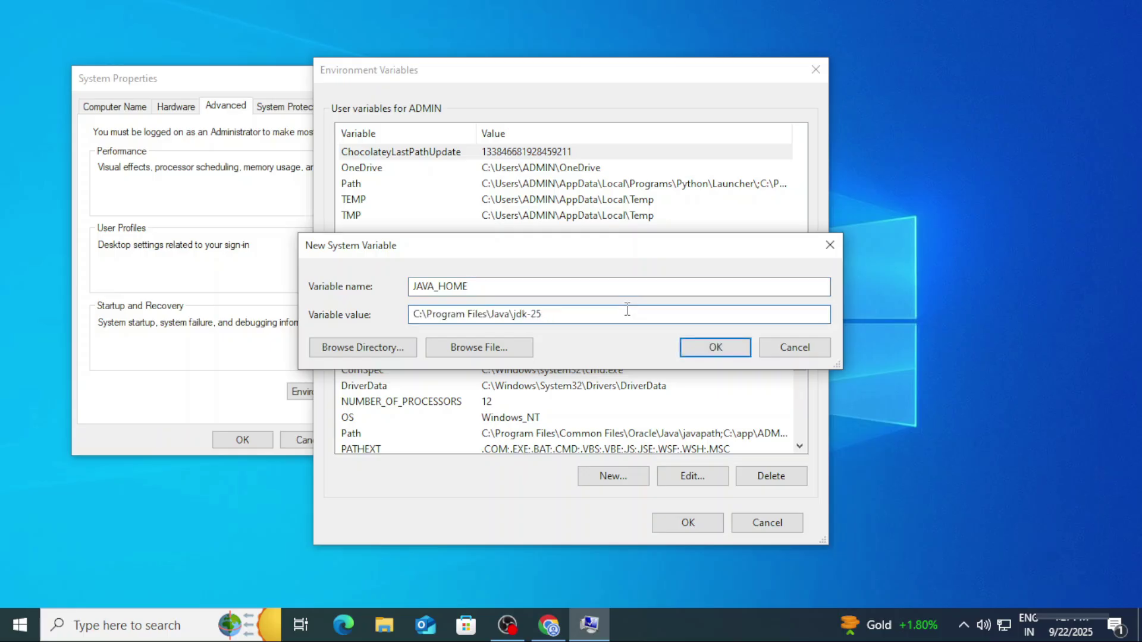
left_click(685, 353)
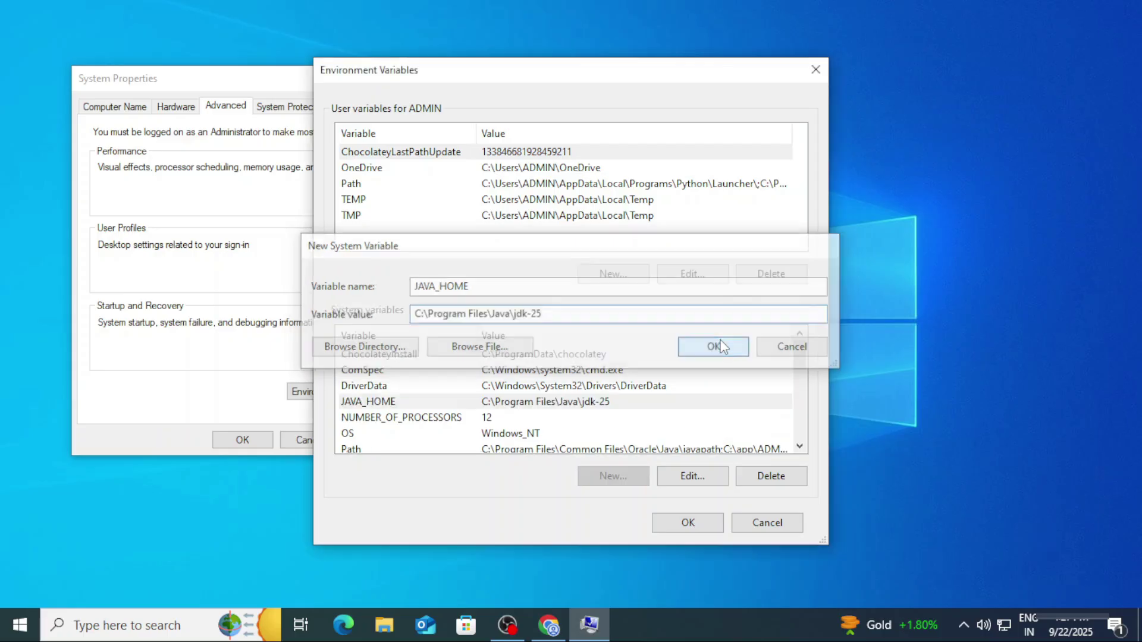
Step: Add C:\Program Files\Java\jdk-25\bin as a new system Path entry and save the changes
scroll(637, 390, "down", 2)
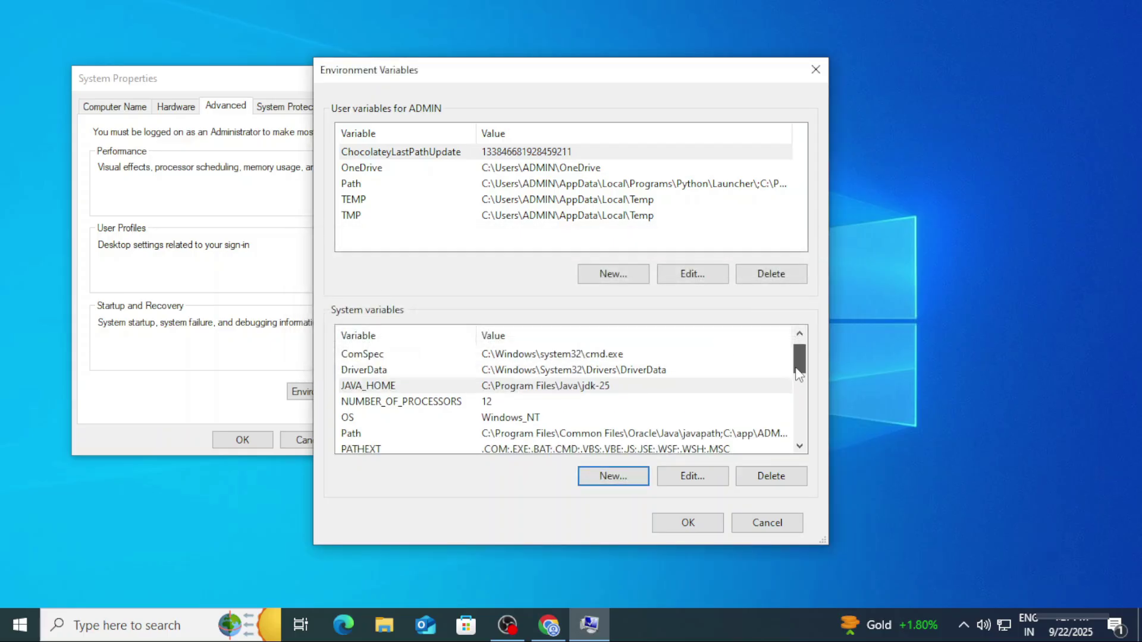
left_click(636, 387)
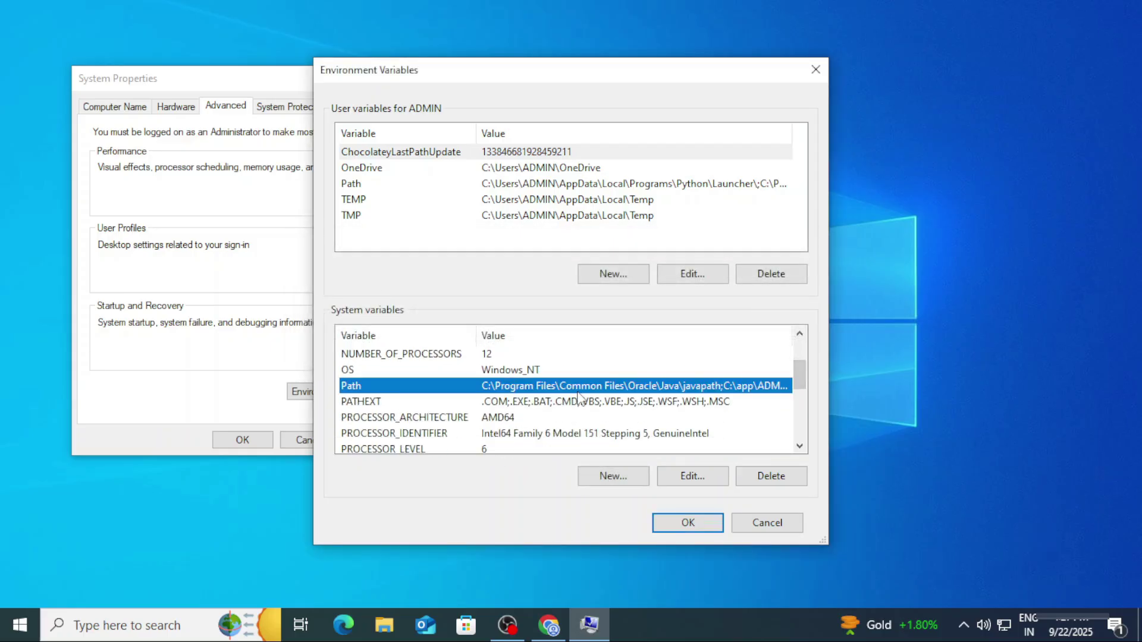
left_click(693, 476)
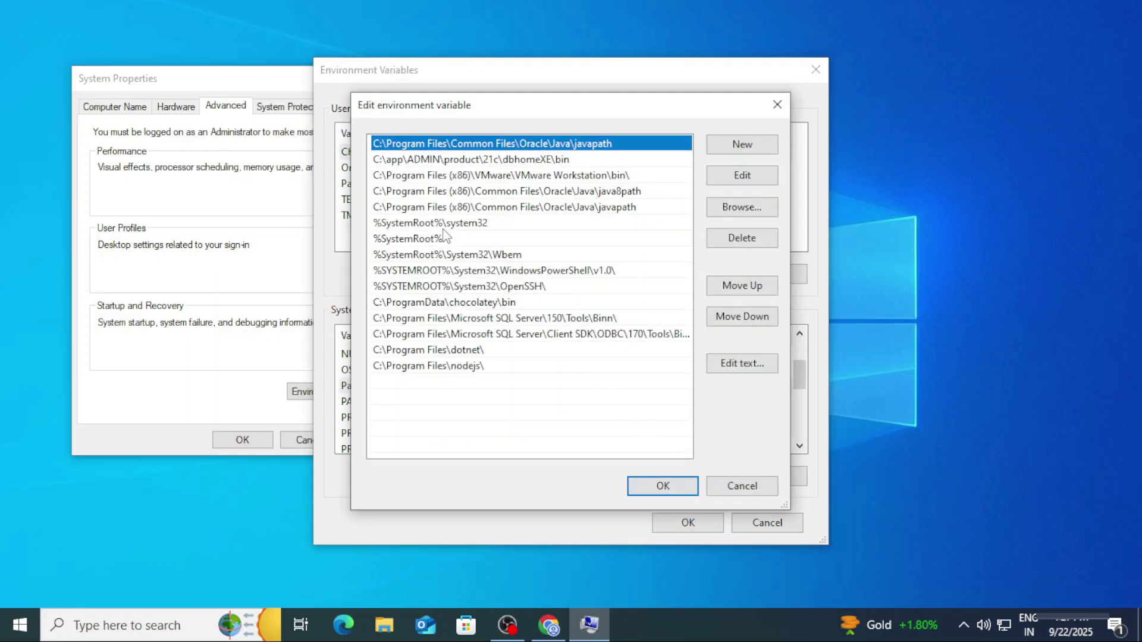
left_click(754, 140)
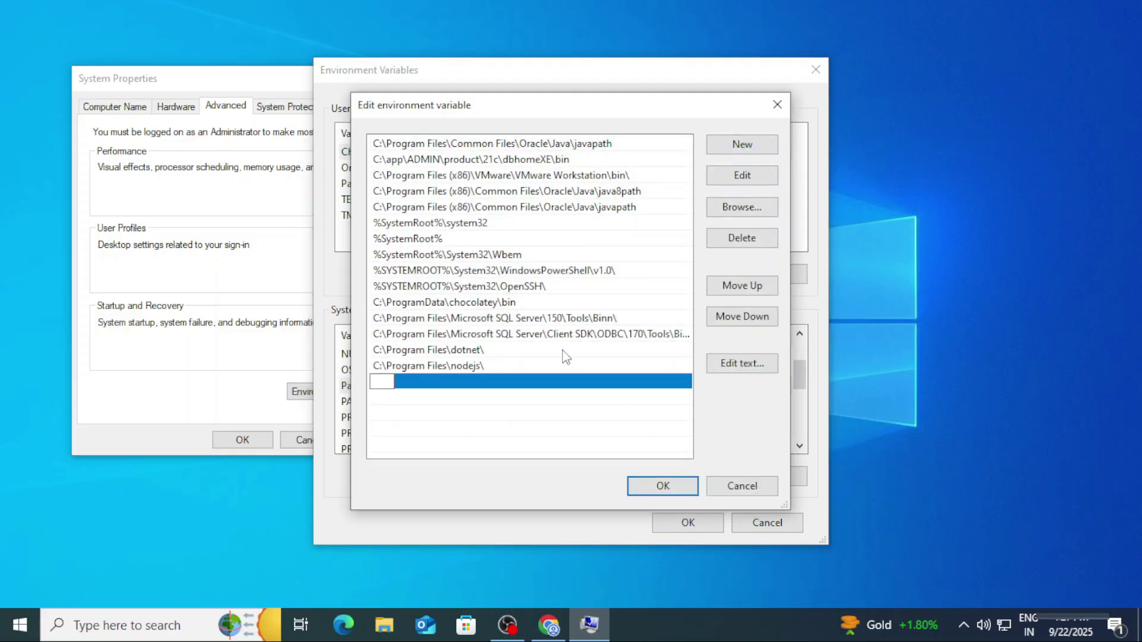
key("ctrl+v")
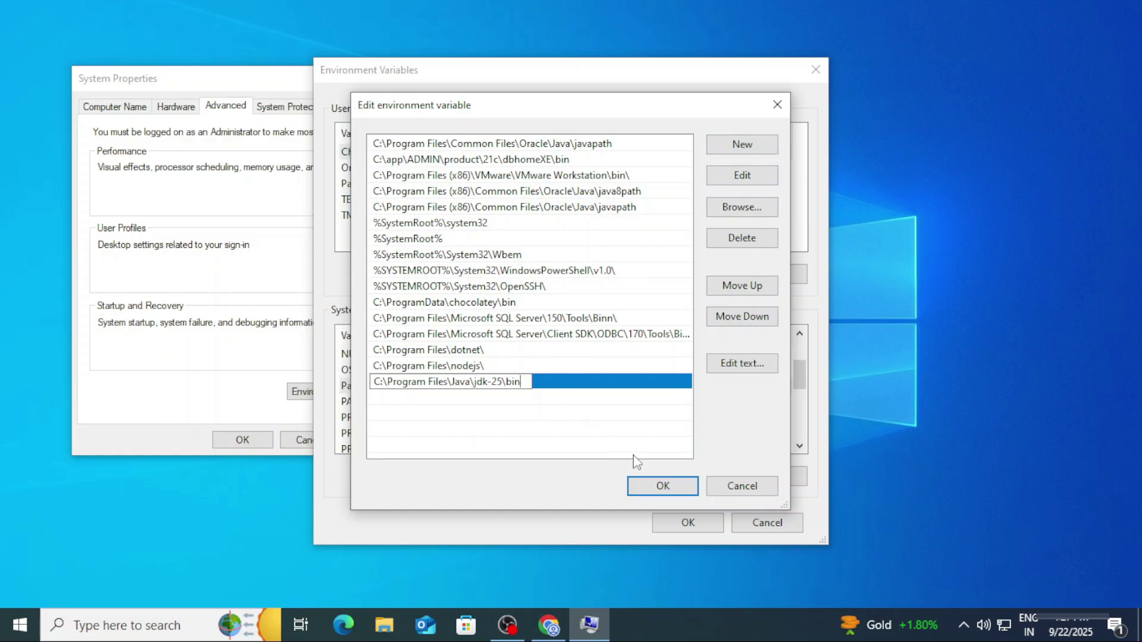
left_click(659, 491)
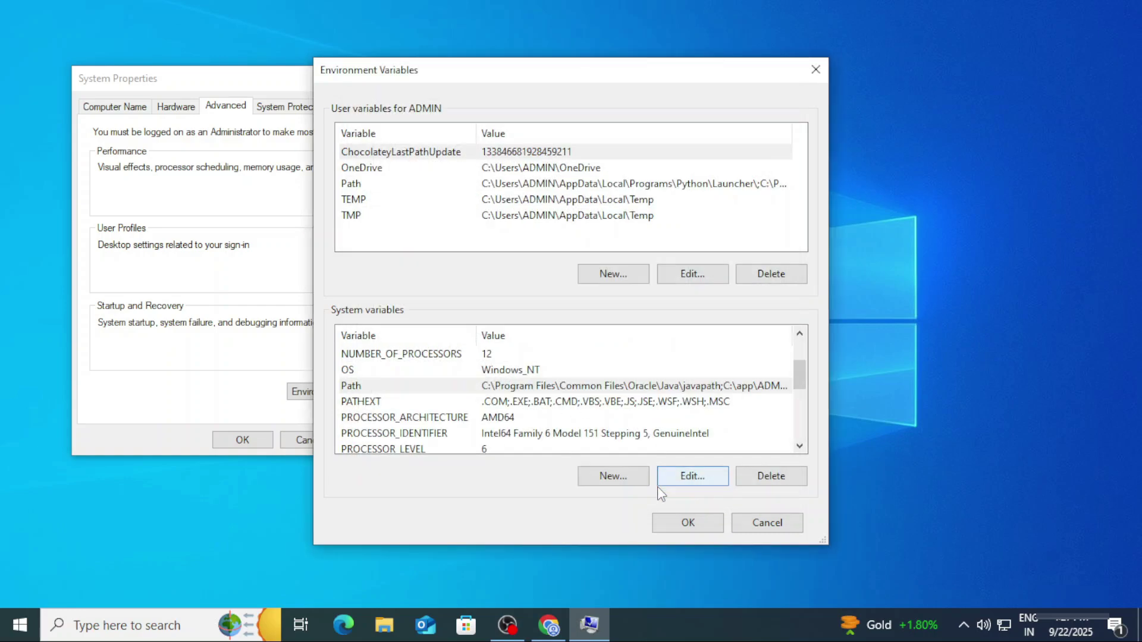
left_click(688, 526)
Step: Close System Properties and run java --version in a new Command Prompt, confirming Java 25 LTS
left_click(257, 442)
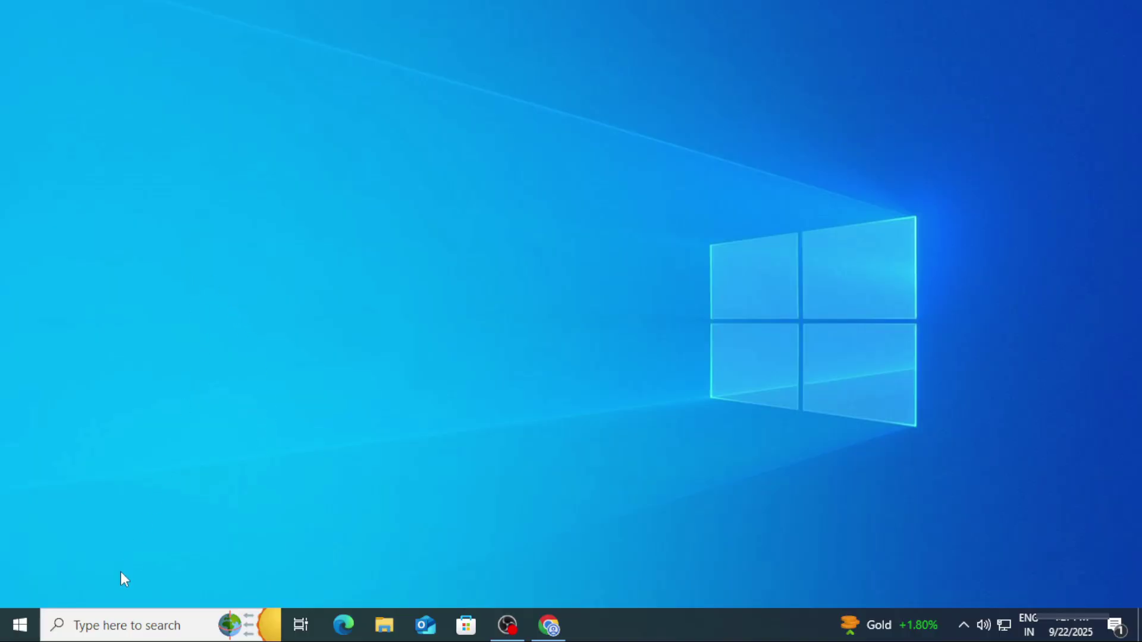
left_click(128, 625)
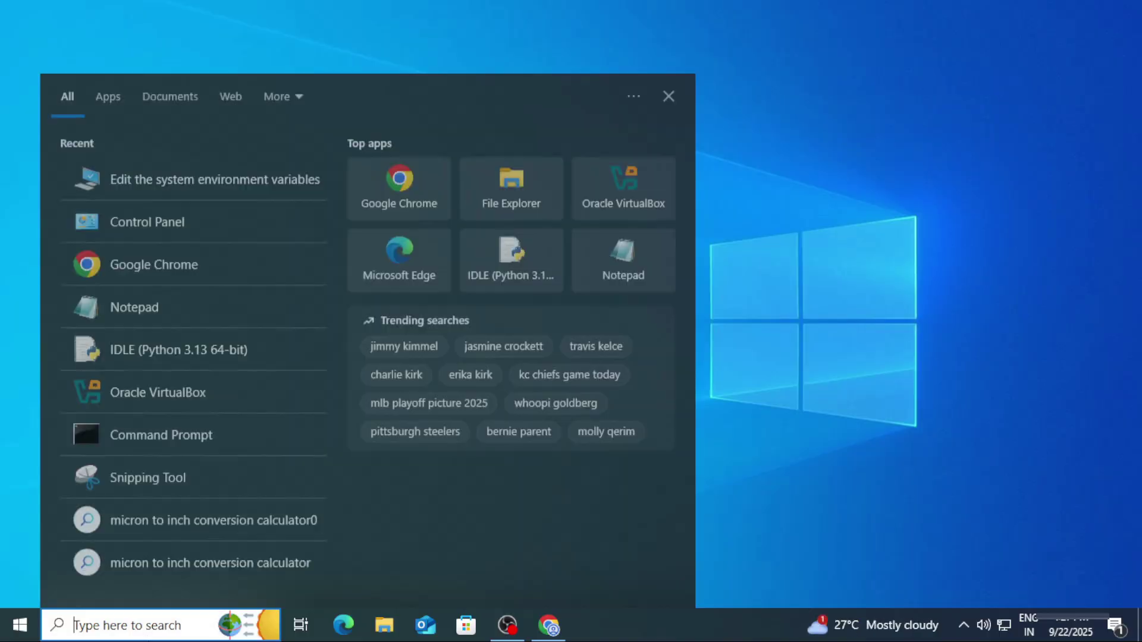
type("cmd")
key("Return")
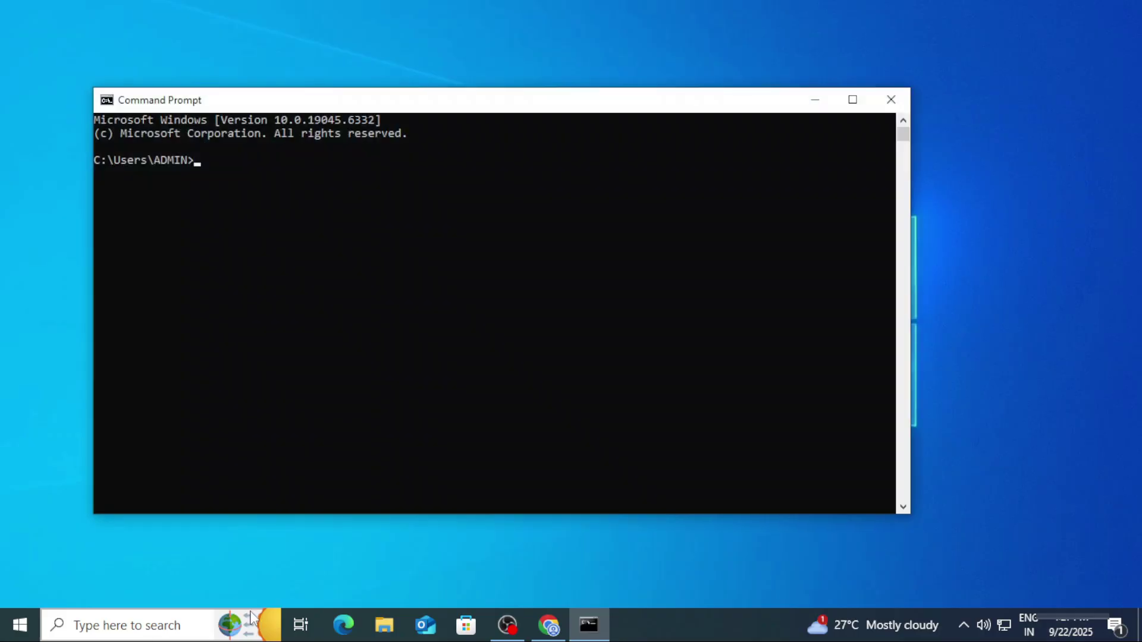
type("java --version")
key("Return")
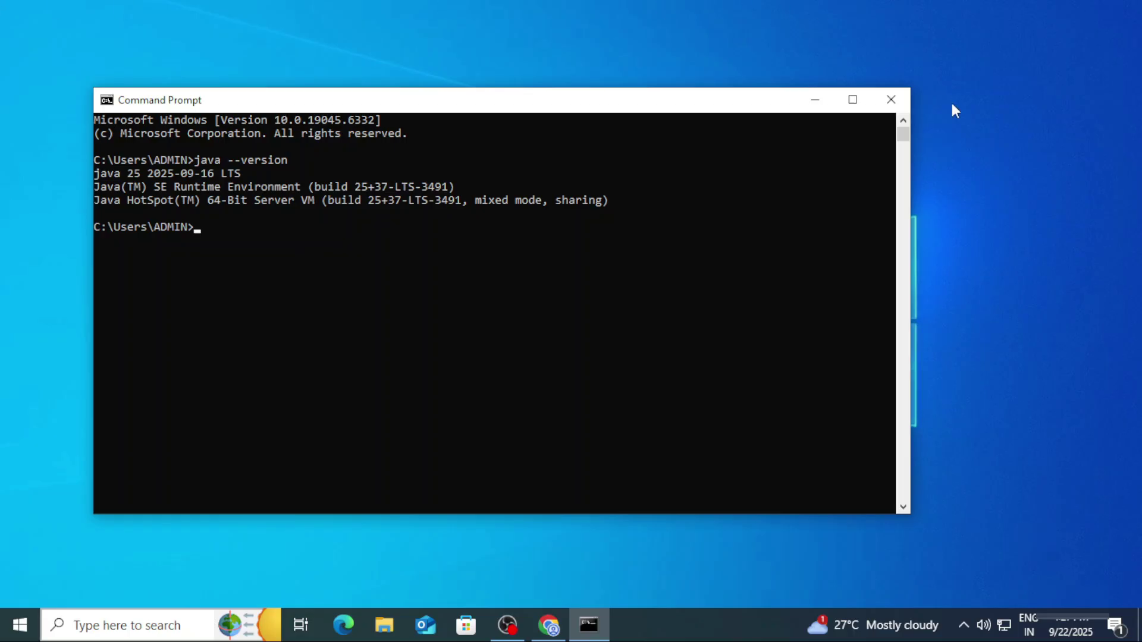
left_click(886, 106)
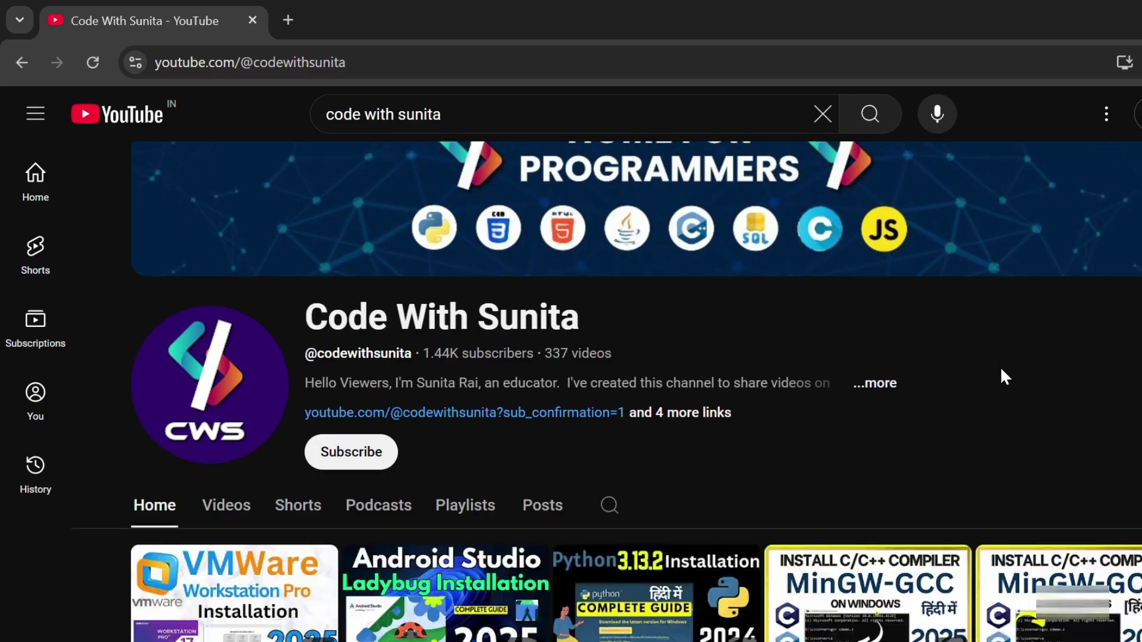
scroll(1005, 377, "down", 6)
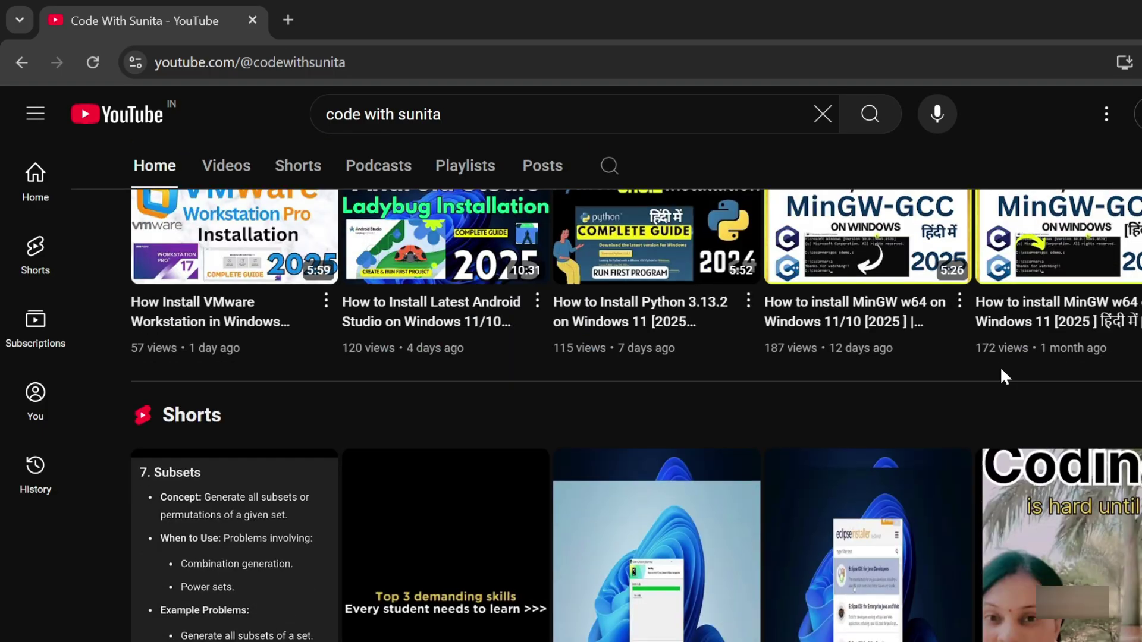
scroll(1001, 373, "up", 6)
left_click(467, 541)
scroll(467, 541, "down", 5)
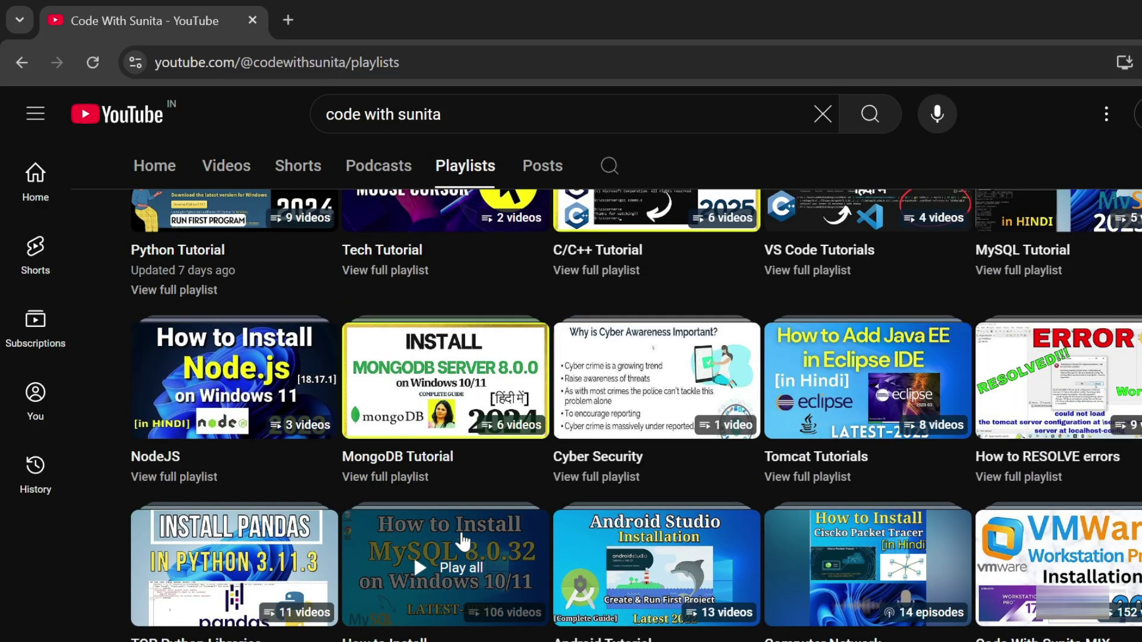
scroll(464, 541, "up", 5)
left_click(230, 332)
scroll(234, 329, "down", 6)
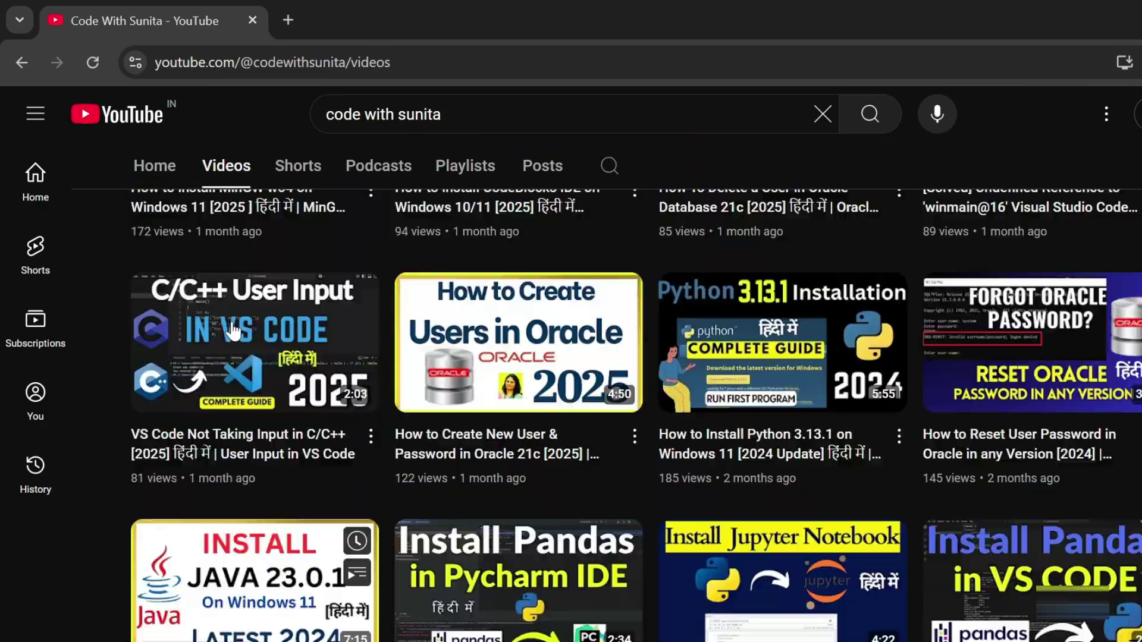
scroll(233, 329, "up", 6)
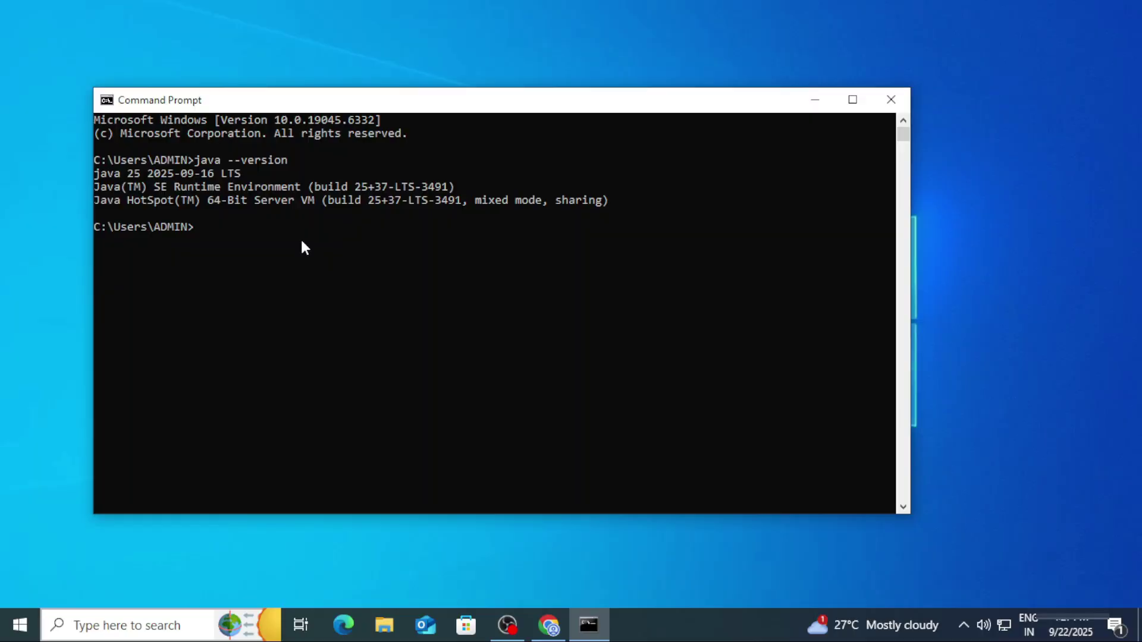